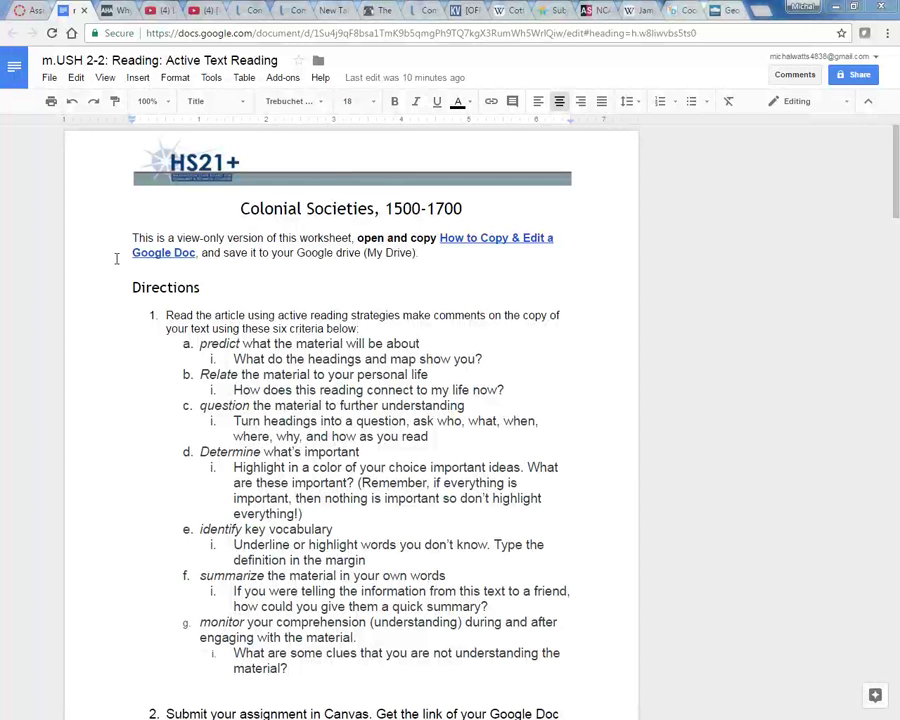
# Step: Make a copy of the worksheet, replacing everything before "USH 2-2: Reading: Active Text Reading" in its name with the student's first name in possessive form
pyautogui.click(49, 79)
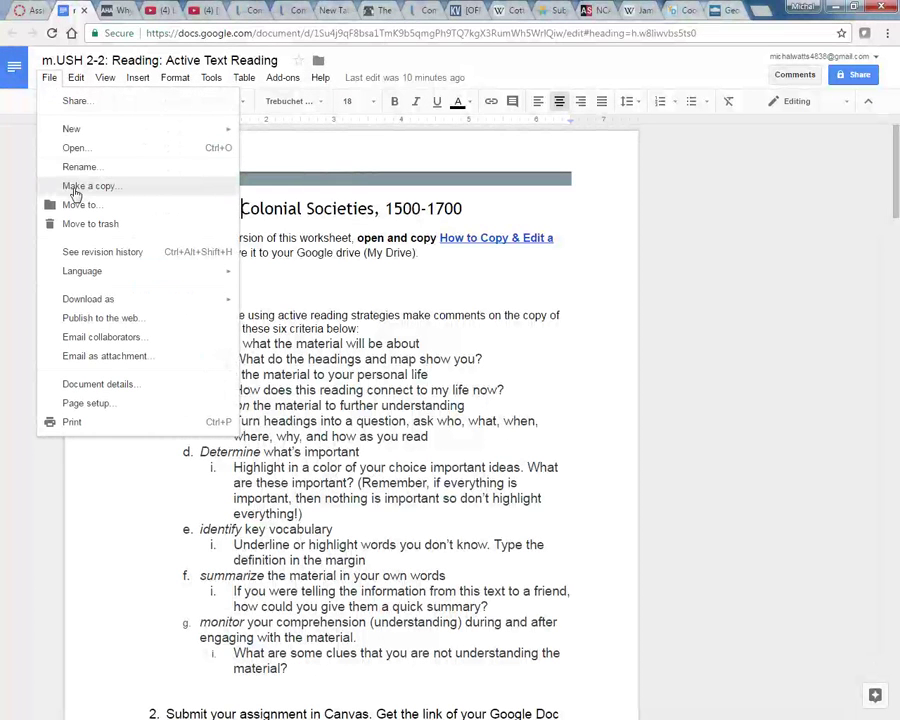
pyautogui.click(75, 194)
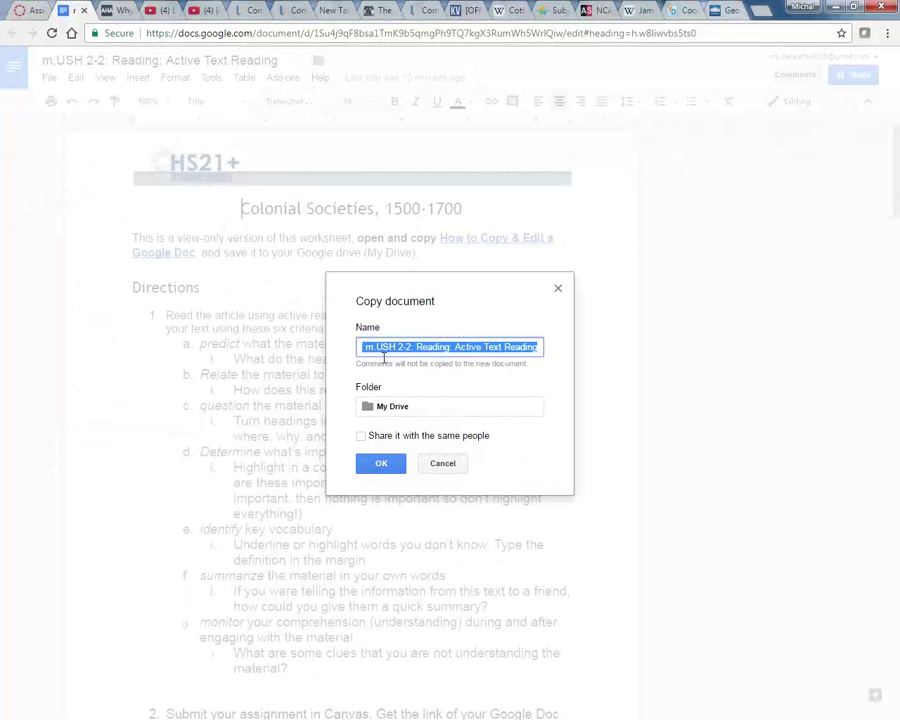
pyautogui.press('Home')
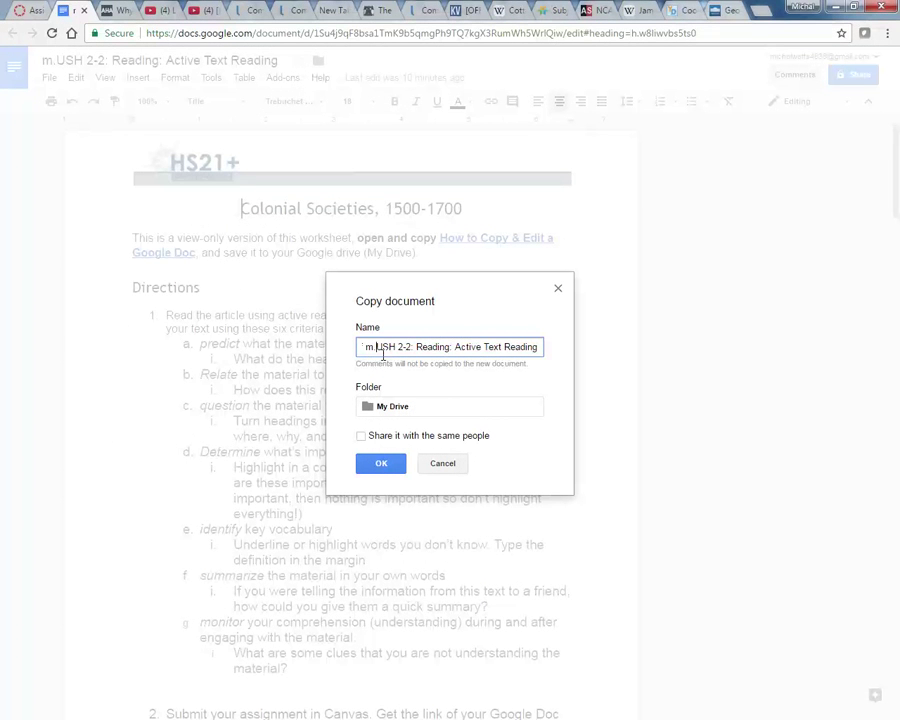
pyautogui.press('BackSpace')
pyautogui.press('BackSpace')
pyautogui.press('BackSpace')
pyautogui.press('BackSpace')
pyautogui.press('BackSpace')
pyautogui.press('BackSpace')
pyautogui.press('BackSpace')
pyautogui.press('BackSpace')
pyautogui.press('BackSpace')
pyautogui.press('BackSpace')
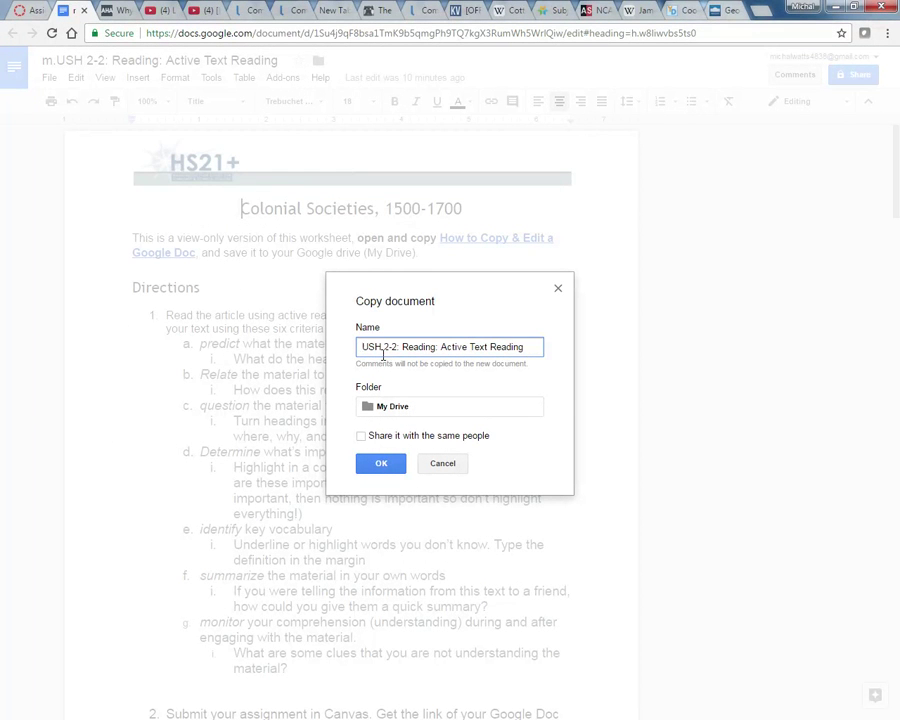
pyautogui.write('Micha')
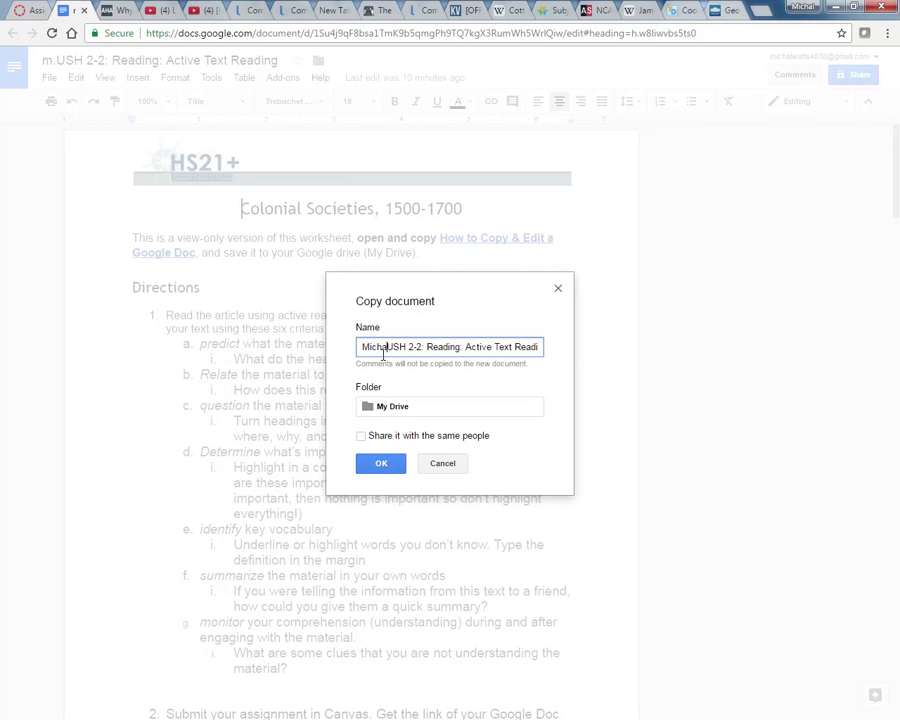
pyautogui.write("l's")
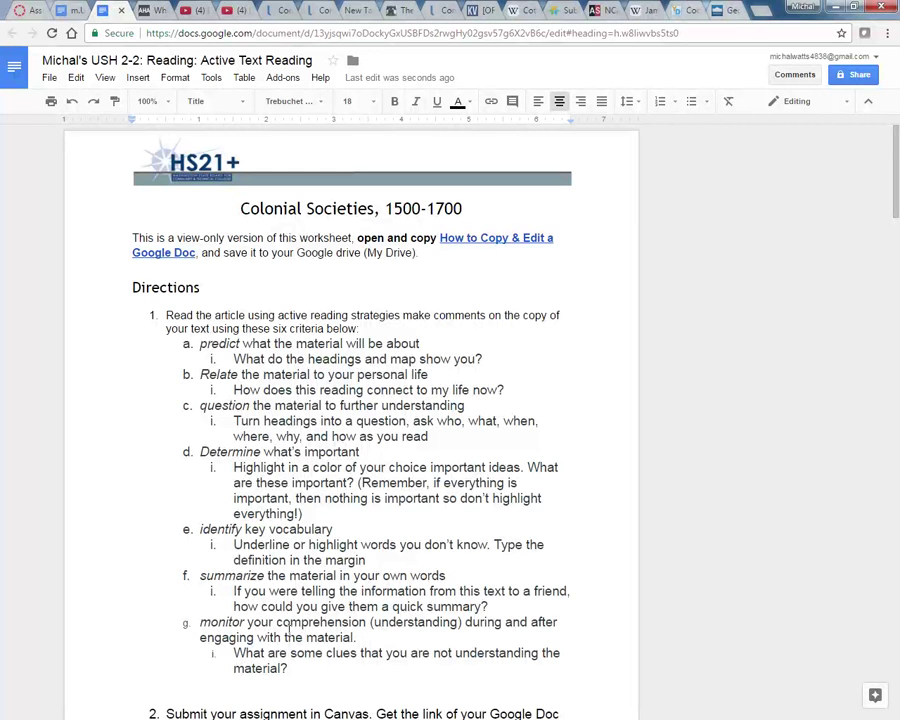
# Step: Look through the copied worksheet from the directions through the article and the colonization map to the last page
pyautogui.scroll(-3, 290, 629)
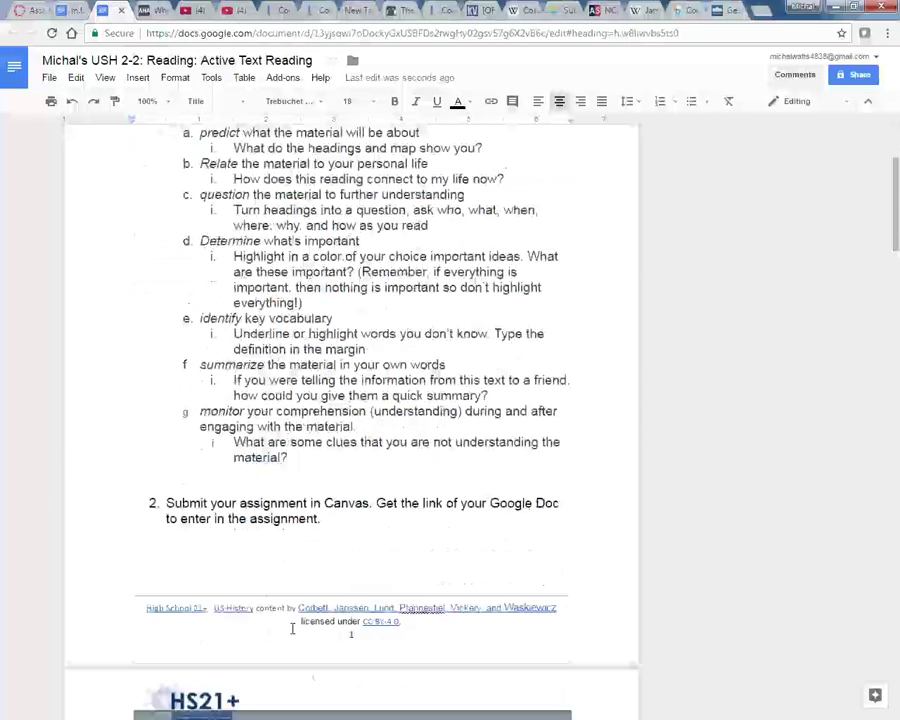
pyautogui.scroll(-5, 292, 628)
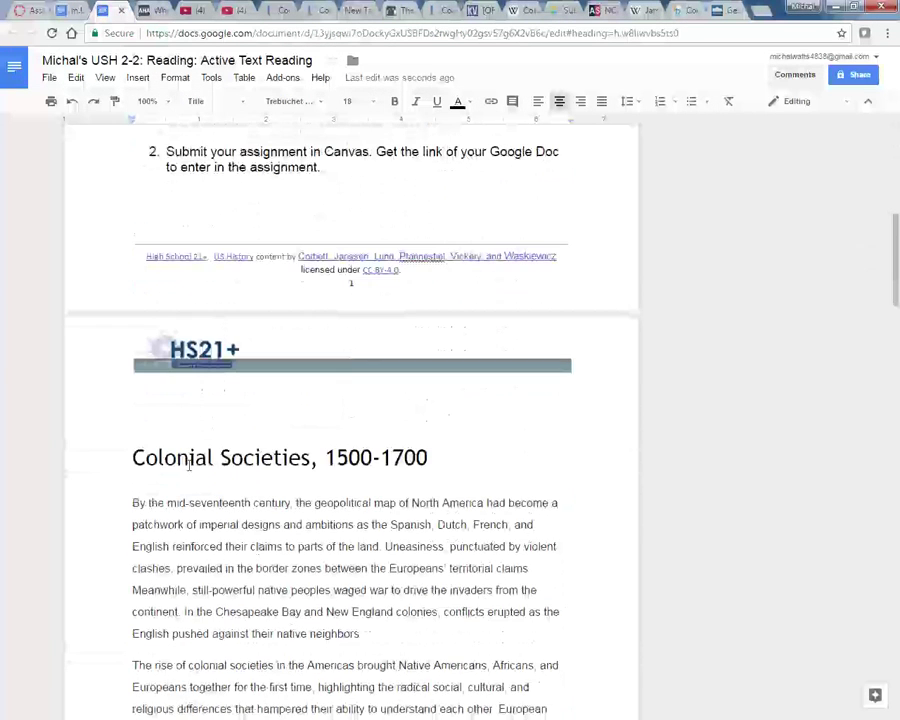
pyautogui.scroll(-6, 386, 527)
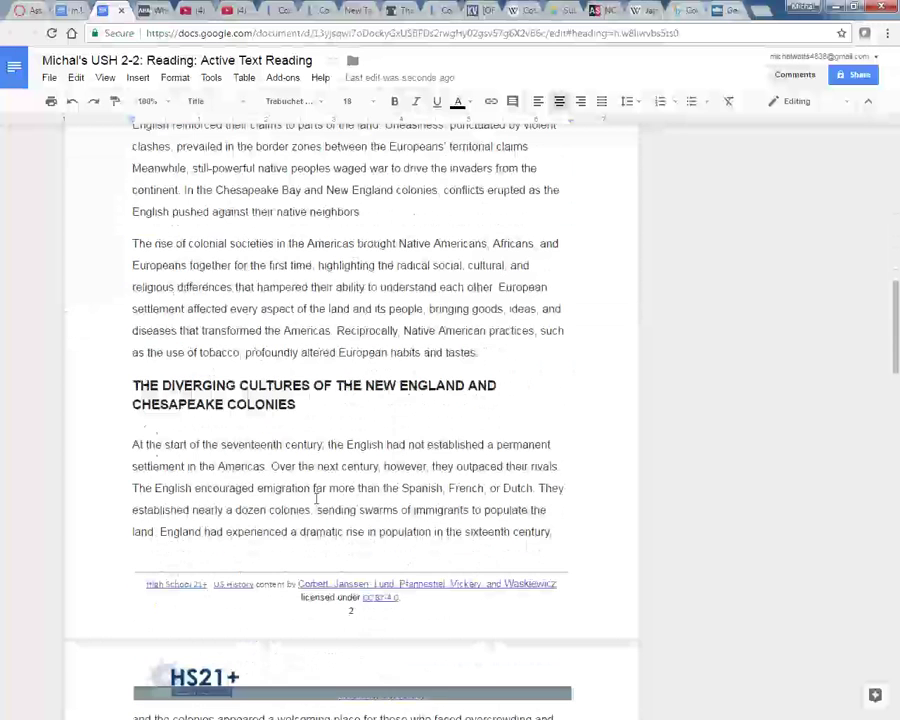
pyautogui.scroll(-5, 283, 455)
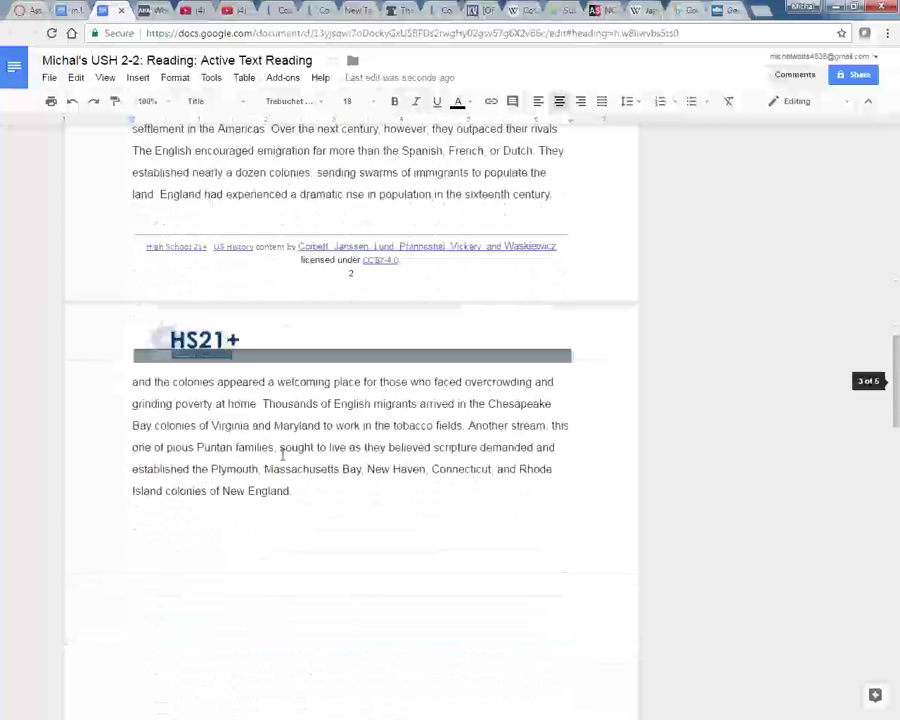
pyautogui.scroll(-10, 283, 455)
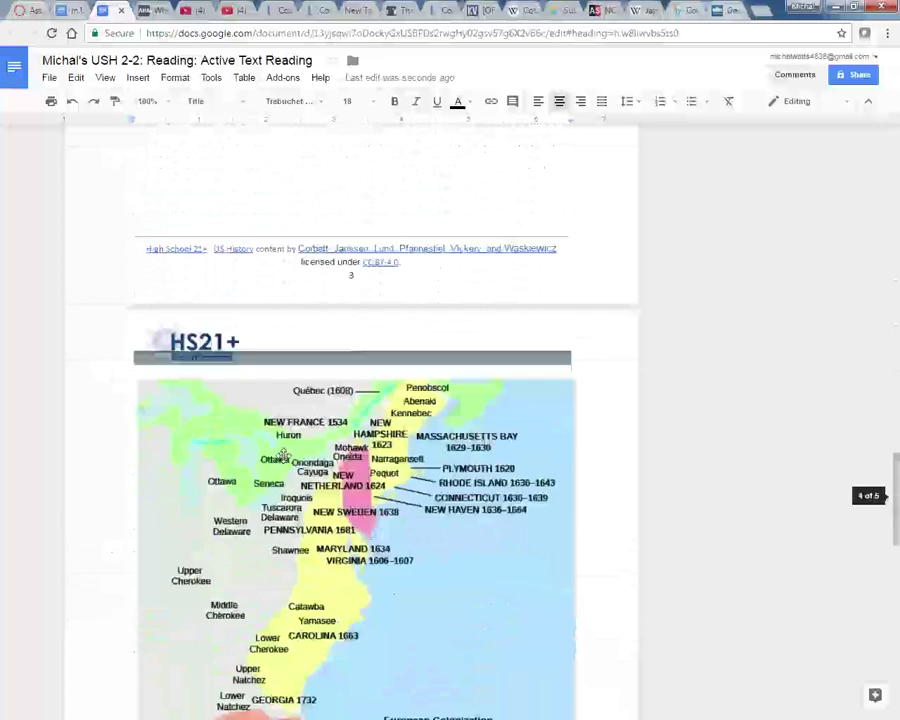
pyautogui.scroll(-2, 284, 455)
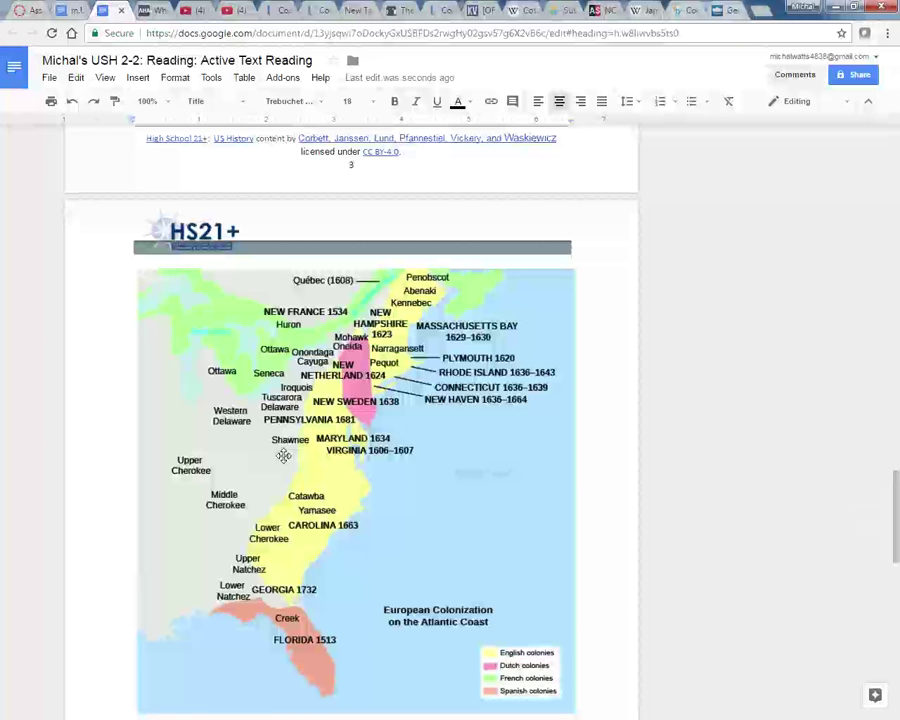
pyautogui.scroll(-1, 284, 455)
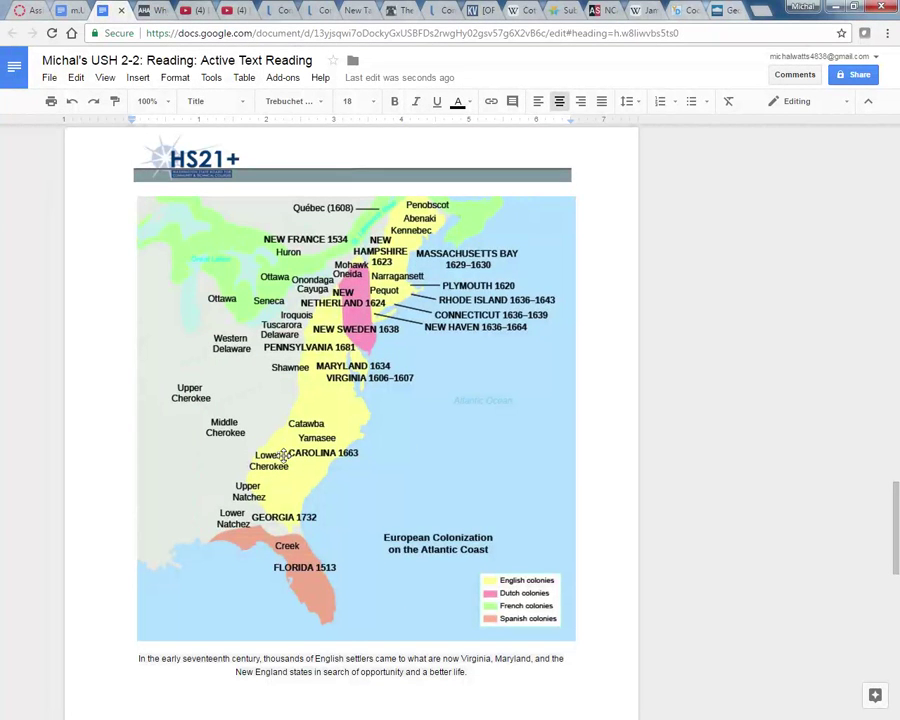
pyautogui.scroll(-10, 284, 455)
pyautogui.scroll(-7, 284, 455)
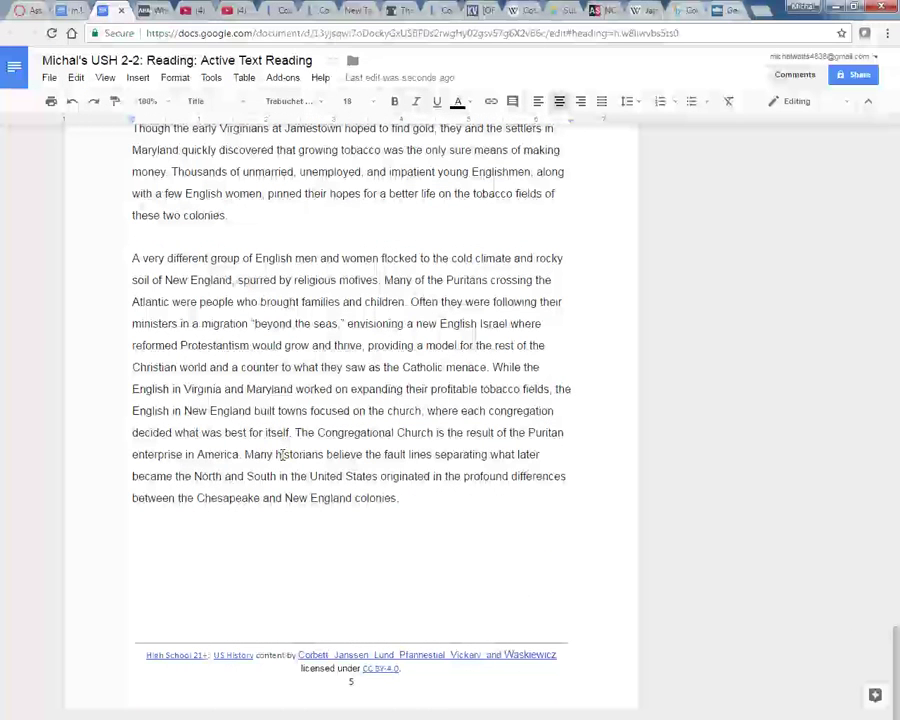
# Step: Return to the Directions section on the first page and review the active reading criteria
pyautogui.scroll(8, 284, 455)
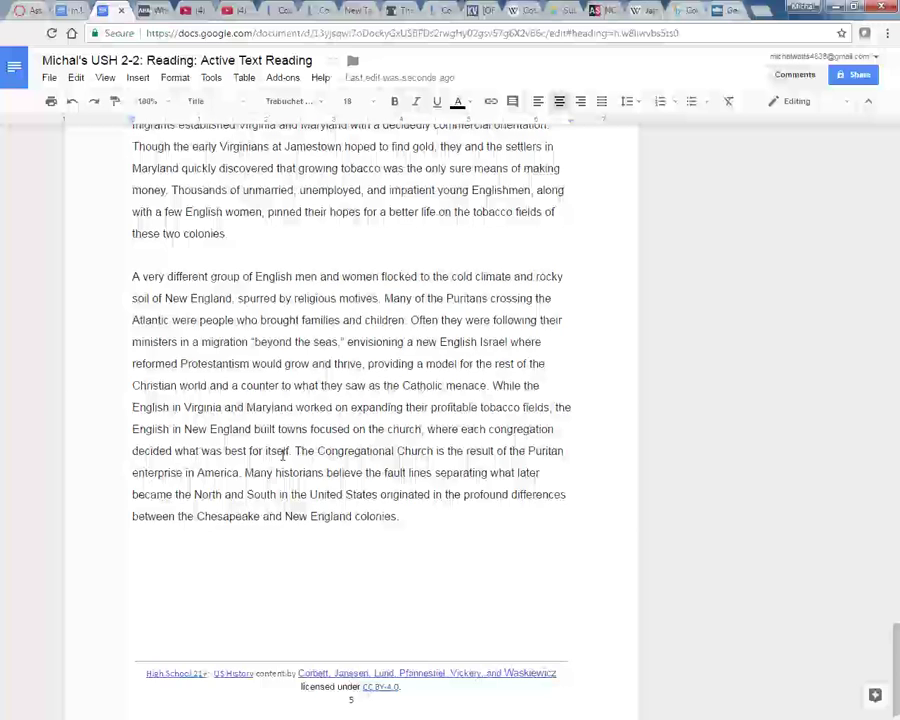
pyautogui.scroll(20, 282, 455)
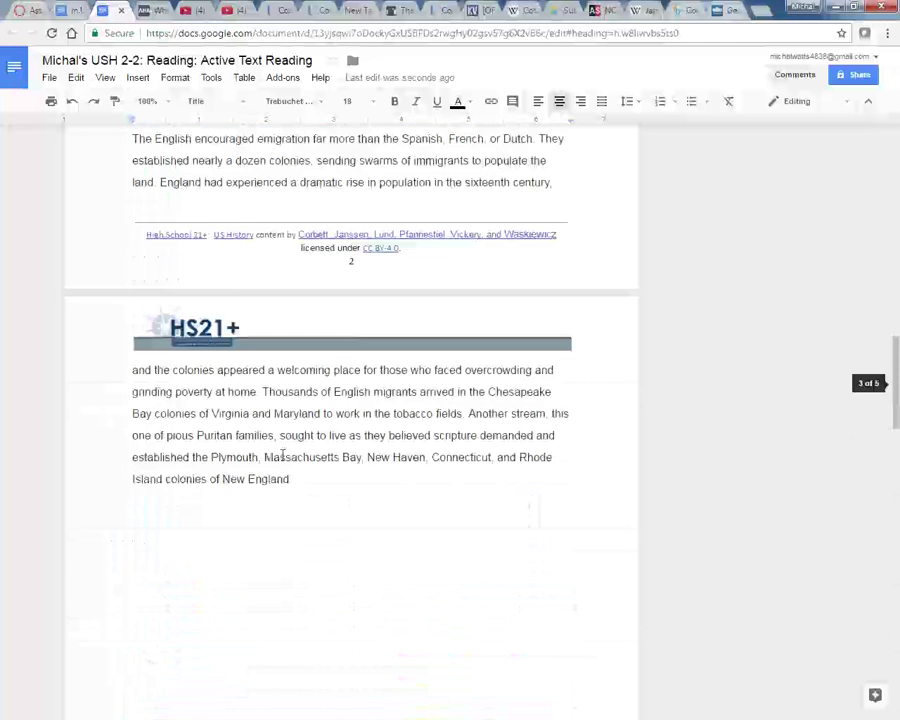
pyautogui.scroll(14, 282, 455)
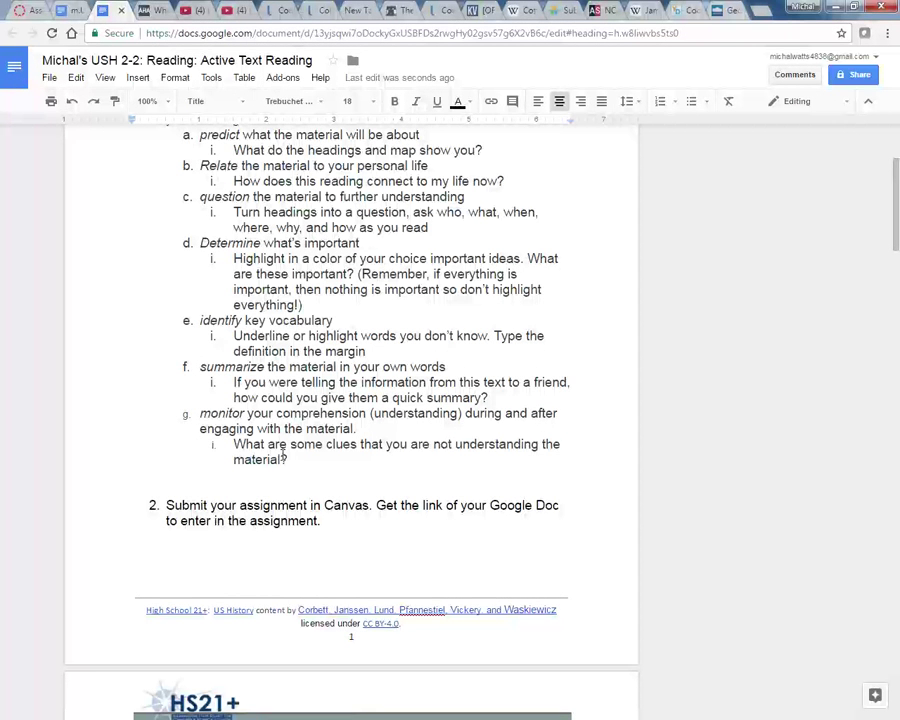
pyautogui.scroll(1, 304, 365)
pyautogui.scroll(2, 304, 365)
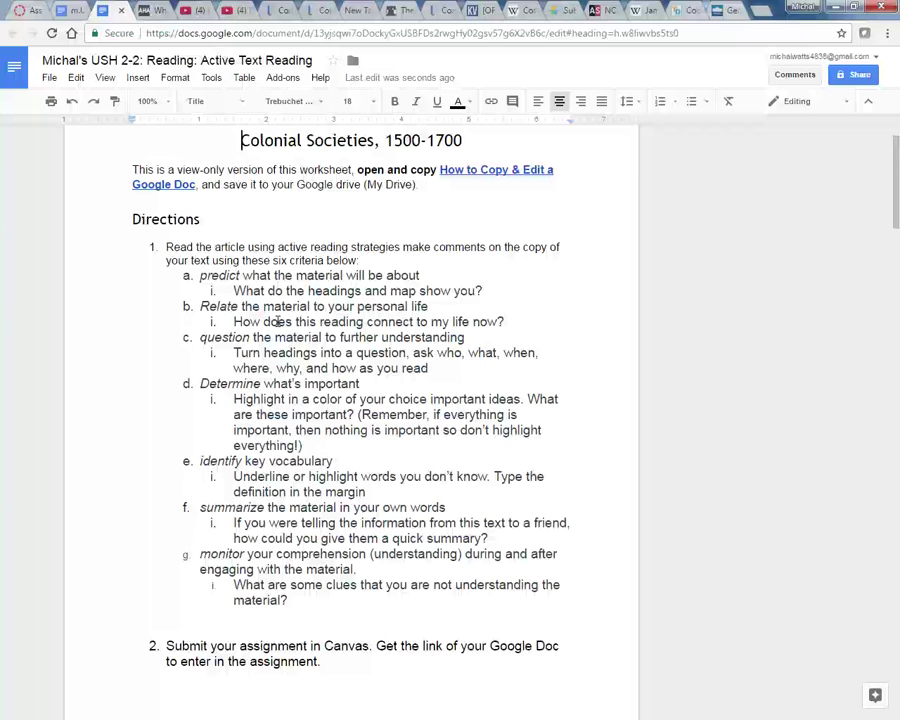
pyautogui.scroll(1, 205, 343)
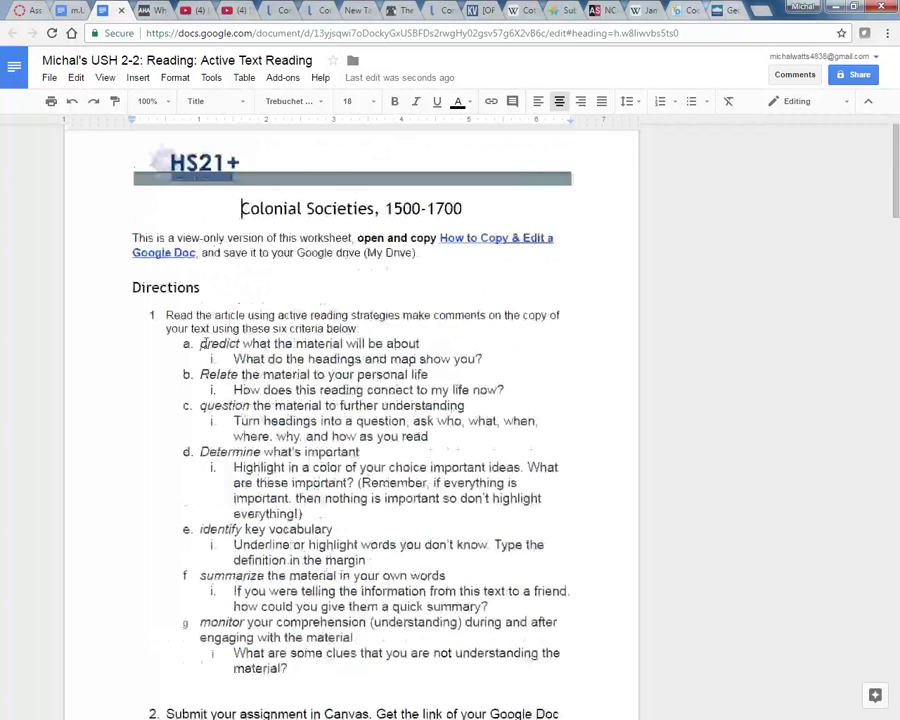
pyautogui.scroll(-1, 230, 477)
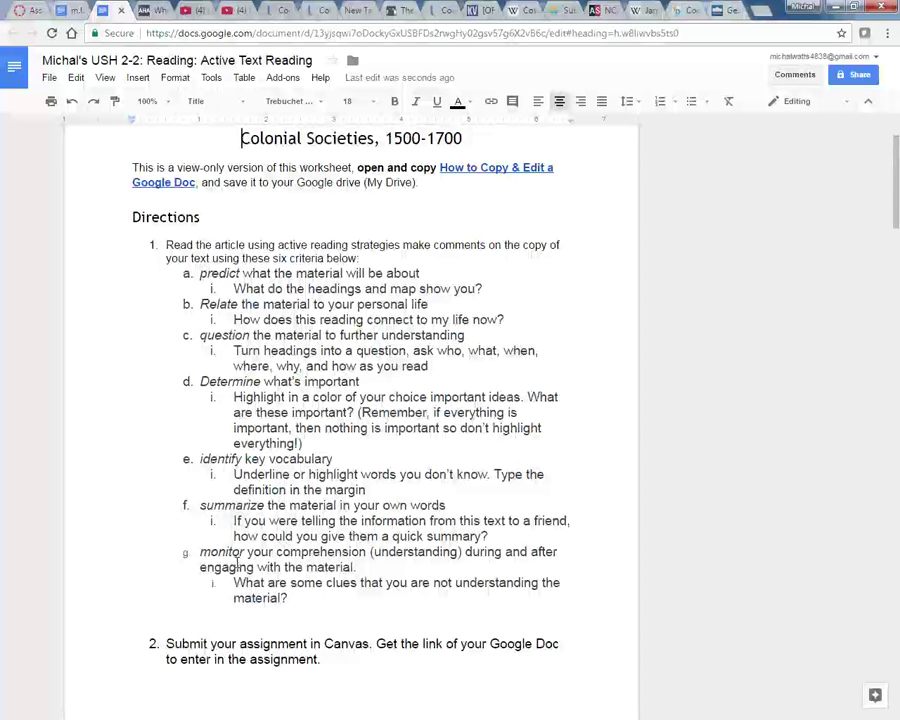
# Step: Post the comment "What are colonial Societies? How are they important?" on the article heading "Colonial Societies, 1500-1700" on page 2
pyautogui.scroll(-4, 238, 564)
pyautogui.scroll(-5, 238, 563)
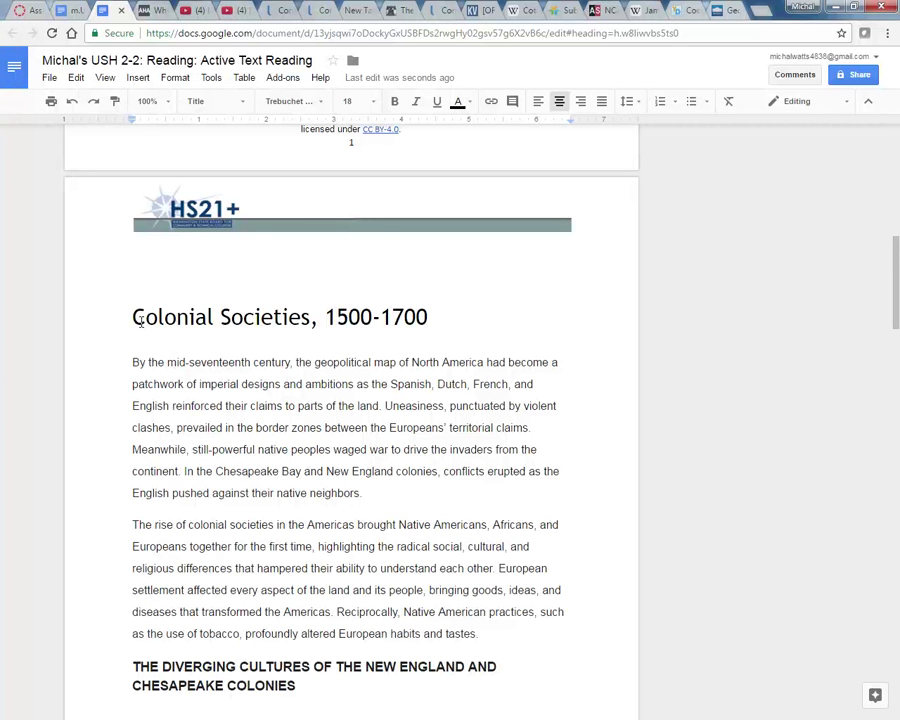
pyautogui.moveTo(138, 320); pyautogui.dragTo(432, 333)
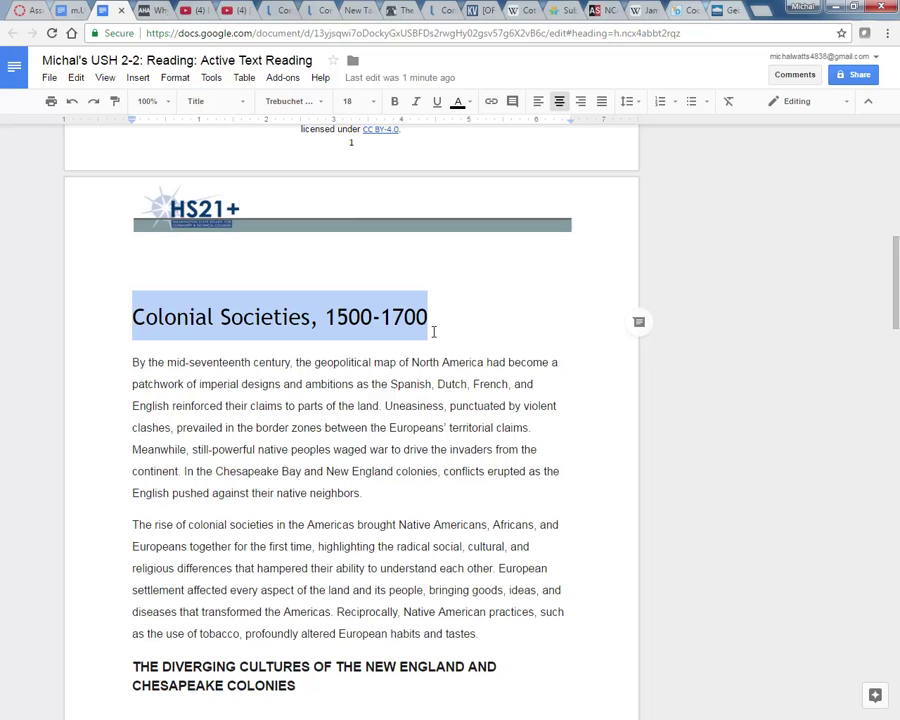
pyautogui.click(641, 326)
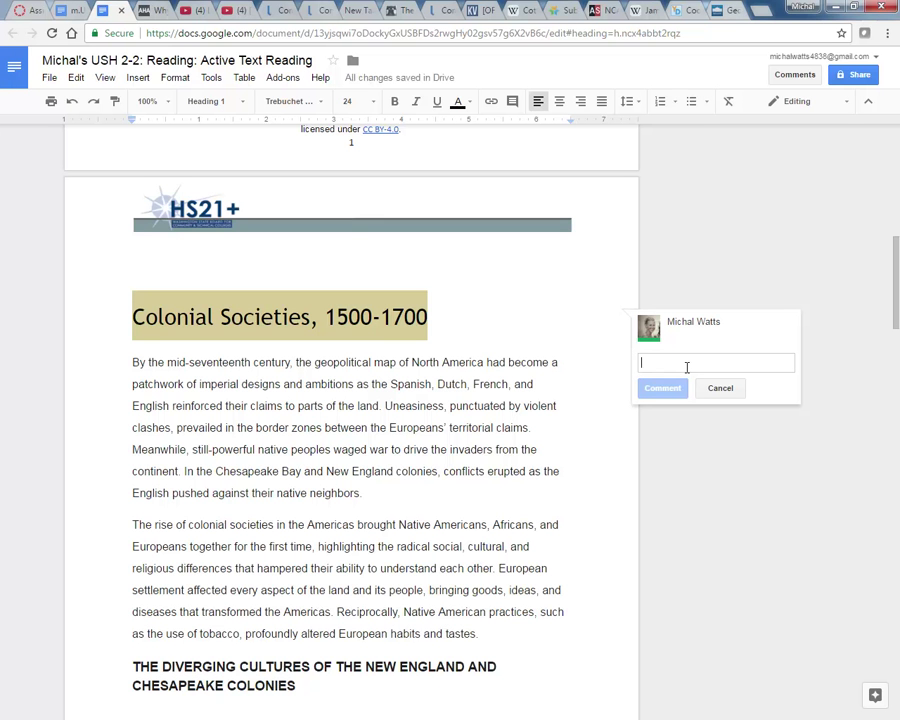
pyautogui.write('What ')
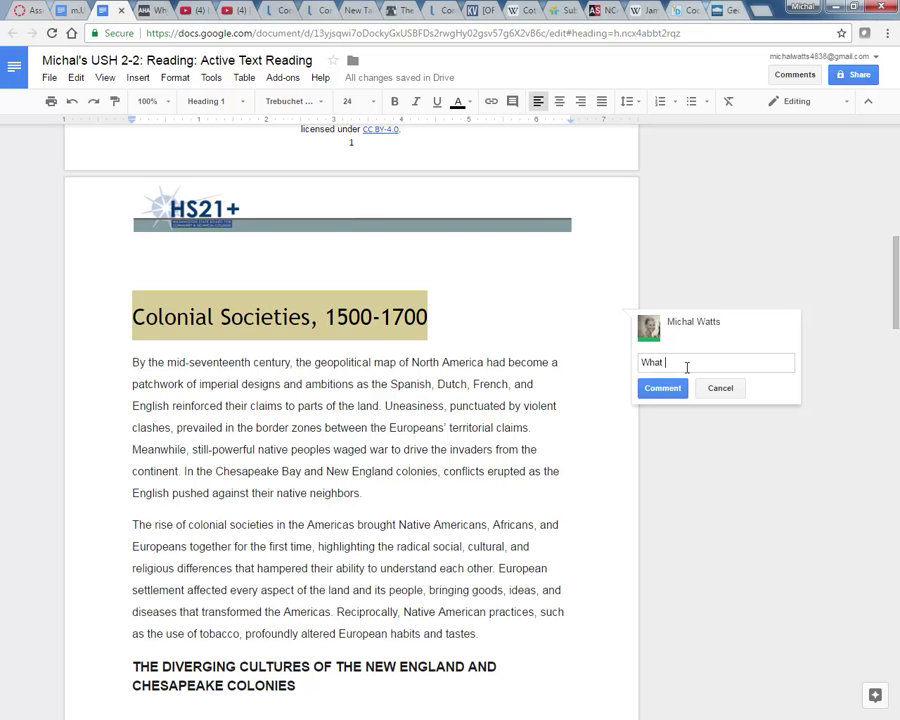
pyautogui.write('are colonial Societies? H')
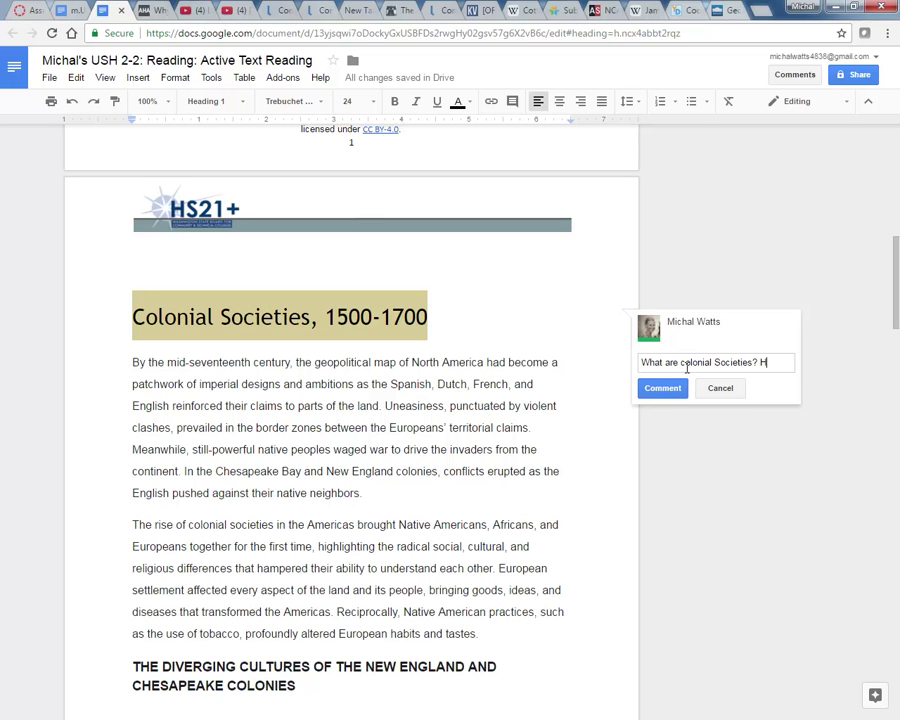
pyautogui.write('ow are they important?')
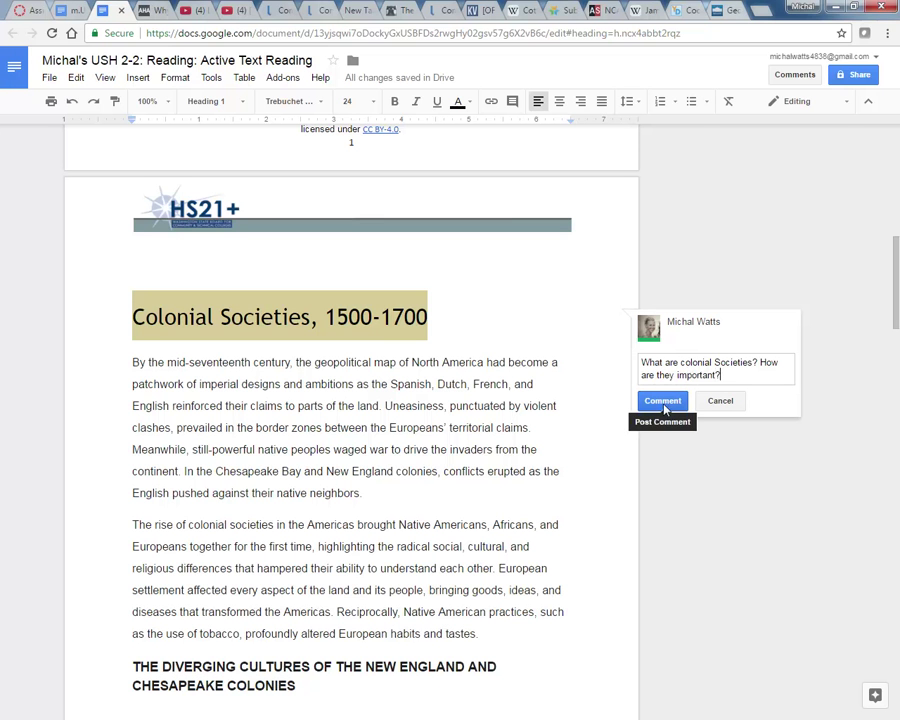
pyautogui.click(665, 404)
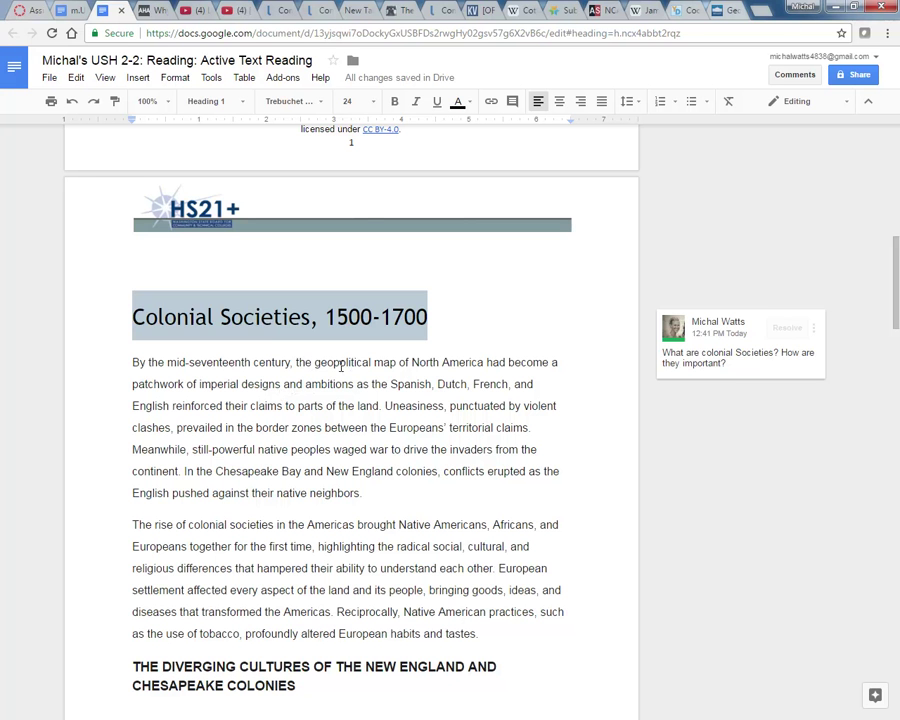
# Step: Highlight the word "geopolitical" in yellow in the article's first paragraph
pyautogui.click(316, 366)
pyautogui.moveTo(316, 366); pyautogui.dragTo(376, 372)
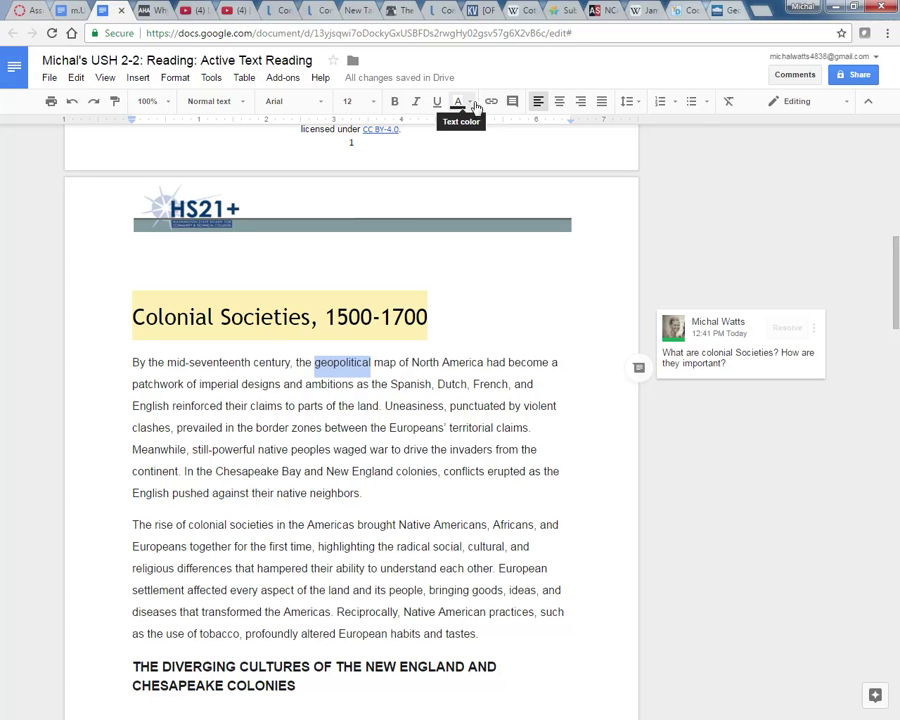
pyautogui.click(472, 103)
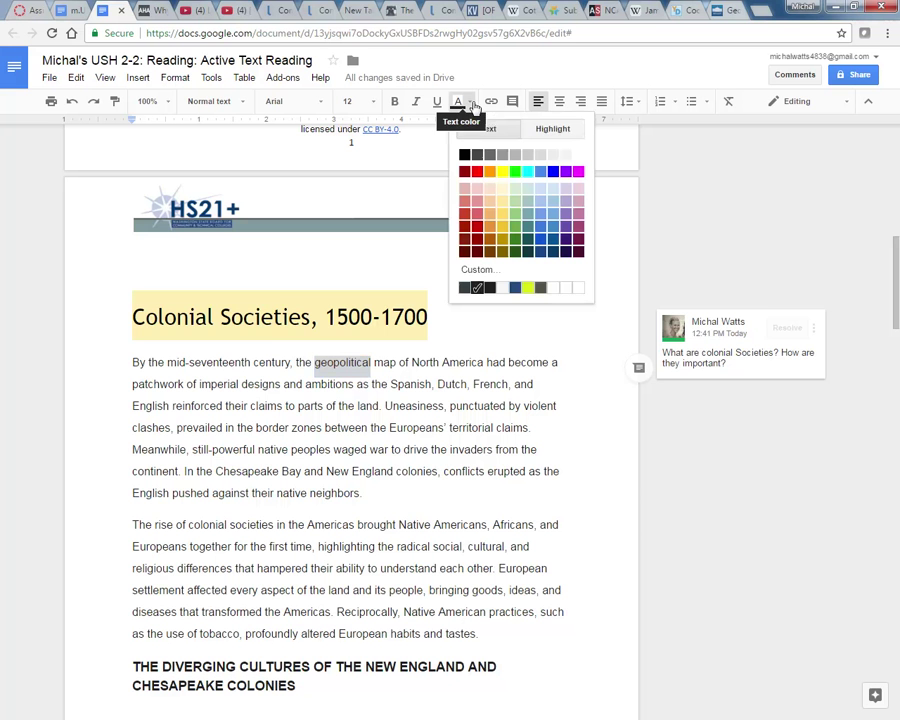
pyautogui.click(551, 133)
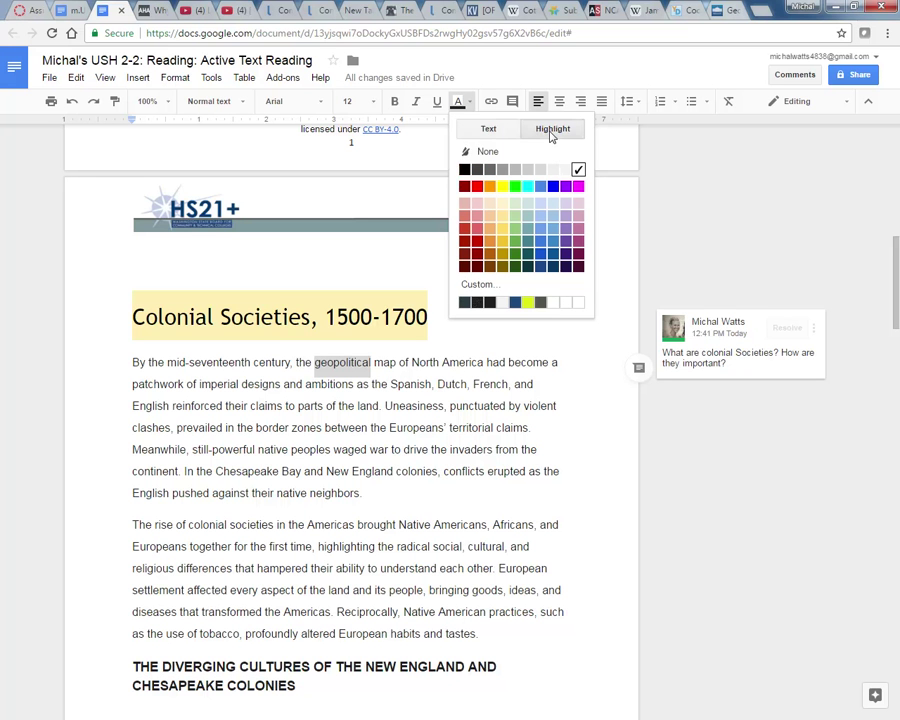
pyautogui.click(504, 190)
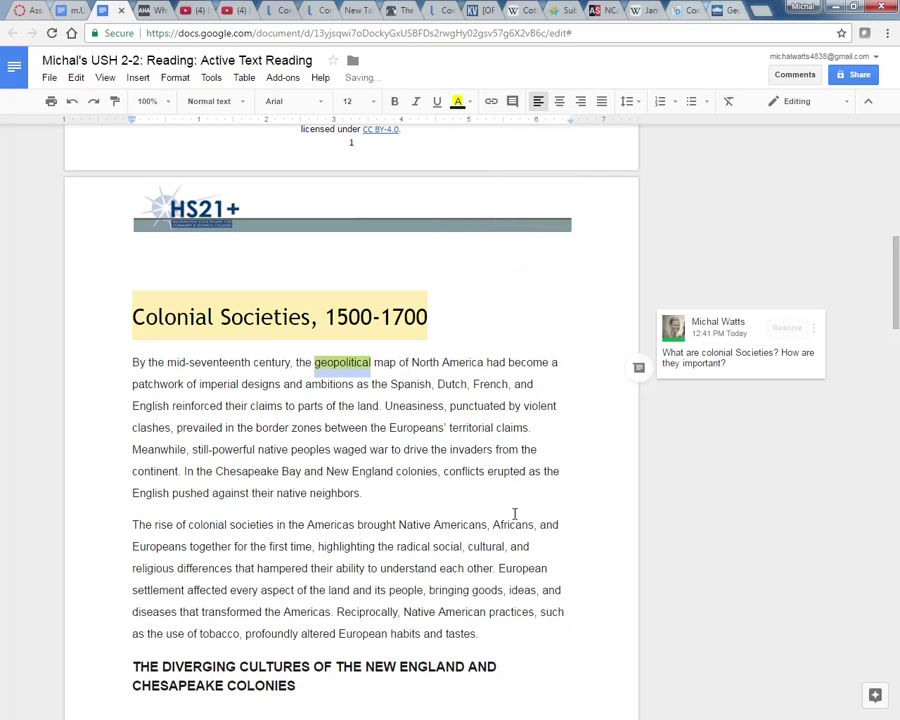
pyautogui.click(381, 406)
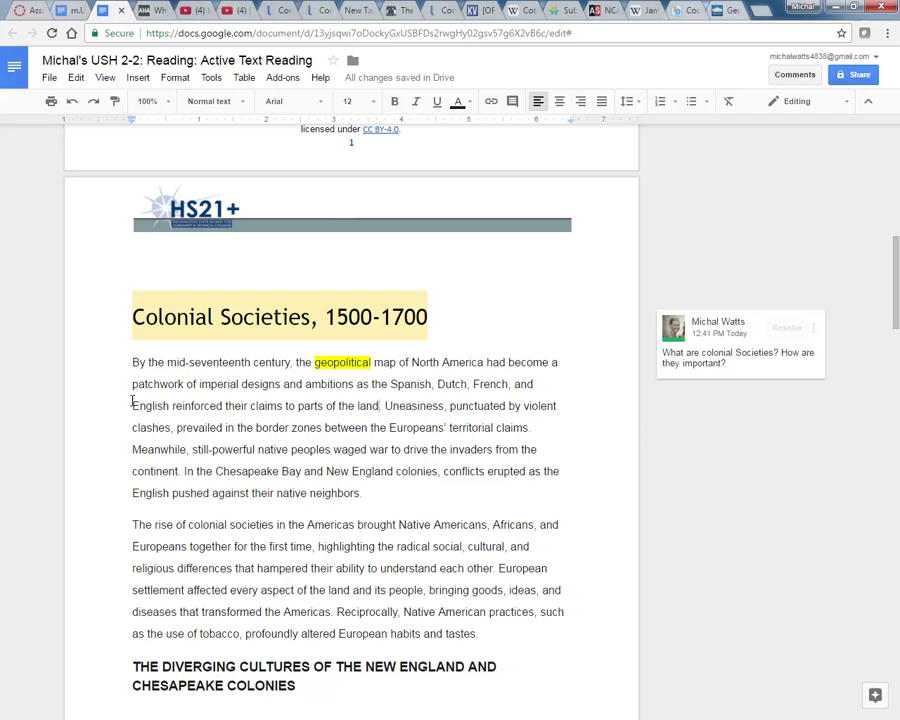
# Step: Post the comment "reminds me of a quilt with different patterns and fabric just like the different countries, languages, and goals." on the word "patchwork"
pyautogui.moveTo(139, 392); pyautogui.dragTo(189, 392)
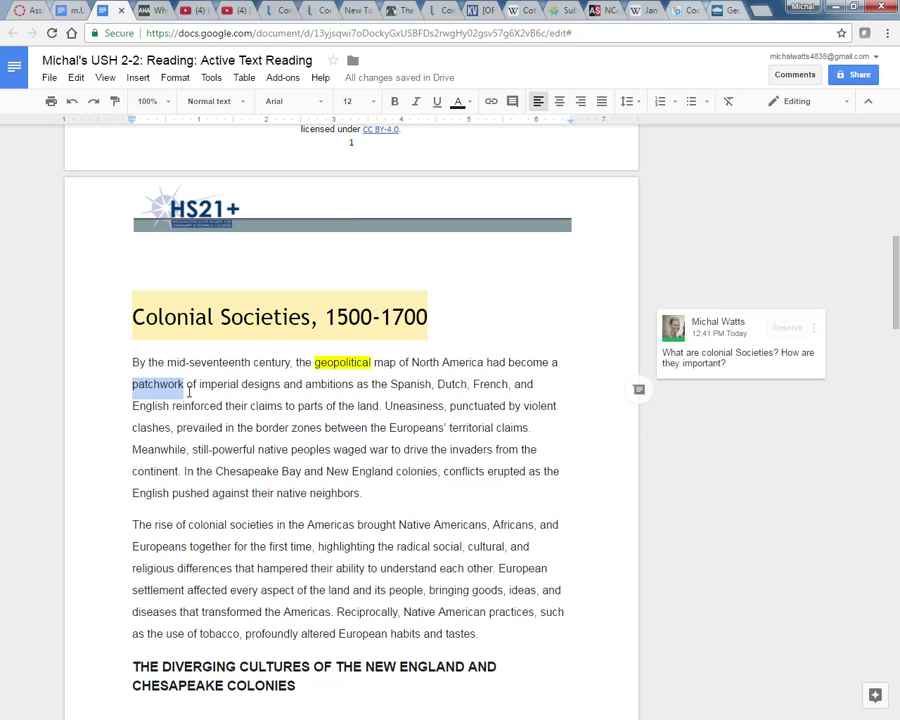
pyautogui.click(640, 391)
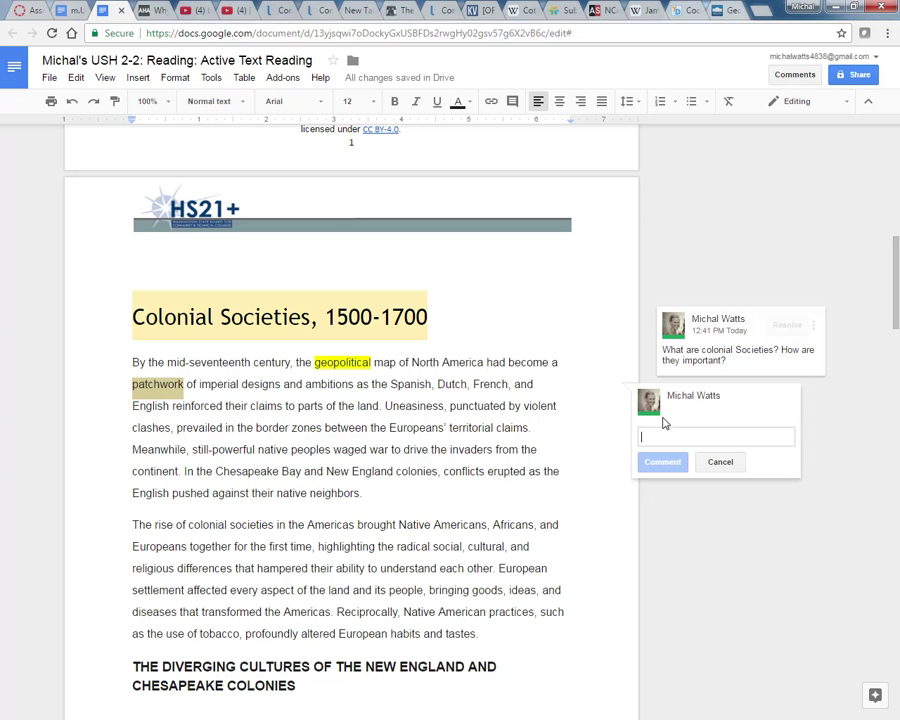
pyautogui.write('quilt')
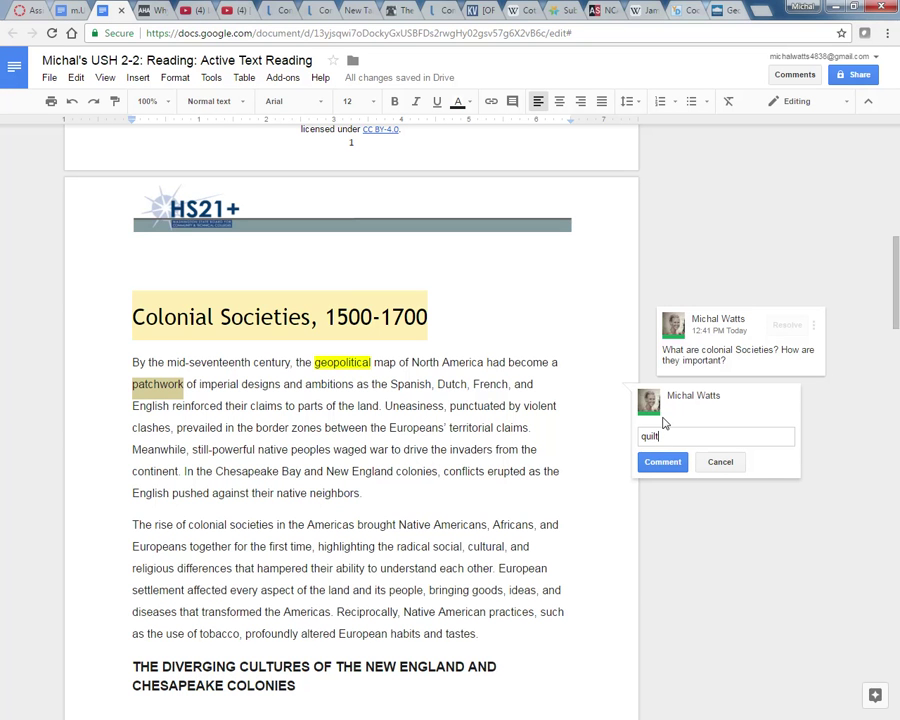
pyautogui.press('BackSpace')
pyautogui.press('BackSpace')
pyautogui.press('BackSpace')
pyautogui.press('BackSpace')
pyautogui.press('BackSpace')
pyautogui.write('remind me')
pyautogui.press('BackSpace')
pyautogui.press('BackSpace')
pyautogui.press('BackSpace')
pyautogui.write('s me of a quilt and')
pyautogui.press('BackSpace')
pyautogui.press('BackSpace')
pyautogui.press('BackSpace')
pyautogui.press('BackSpace')
pyautogui.write('with different pa')
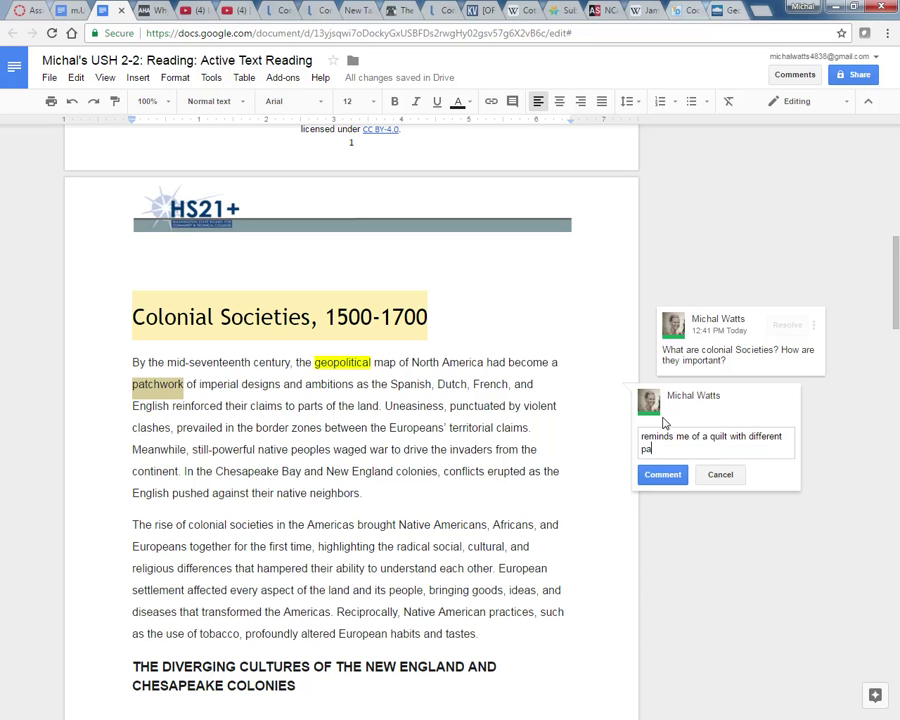
pyautogui.write('tterns and fabric just like the different co')
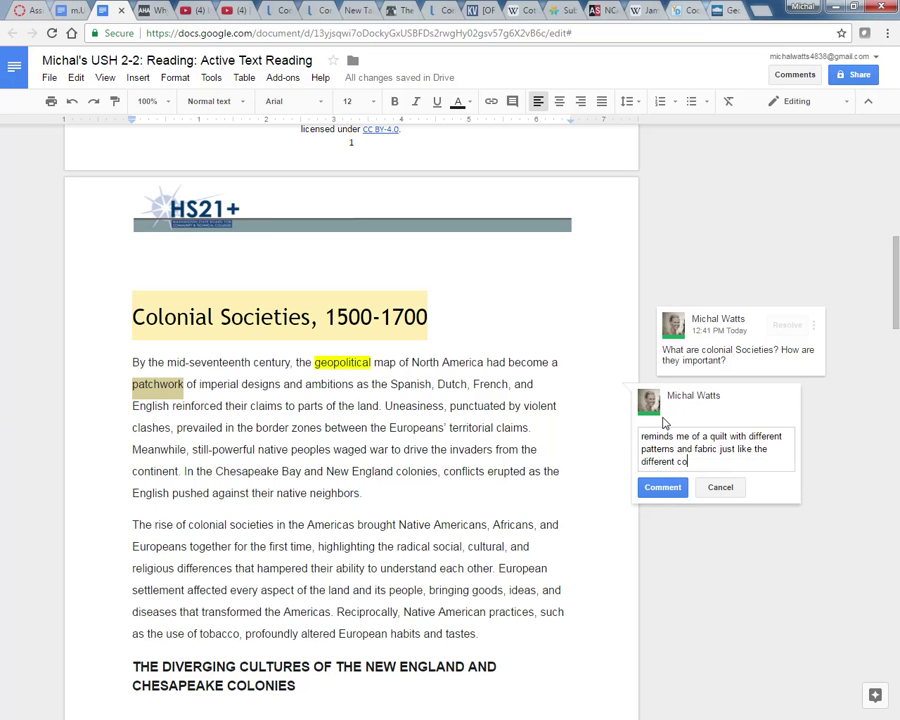
pyautogui.write('untries, languages, and goals.')
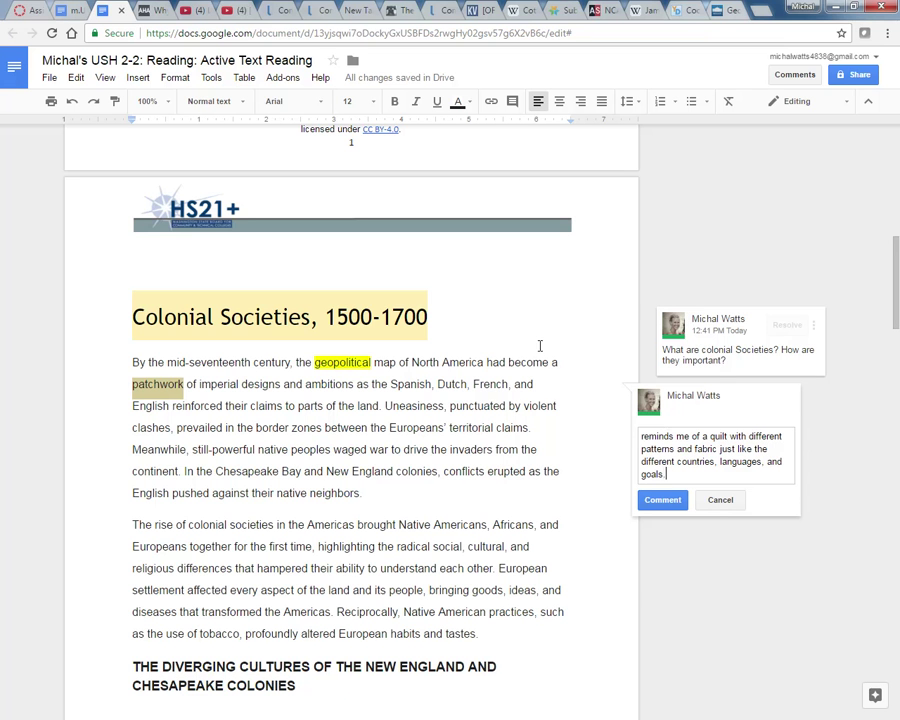
pyautogui.click(665, 502)
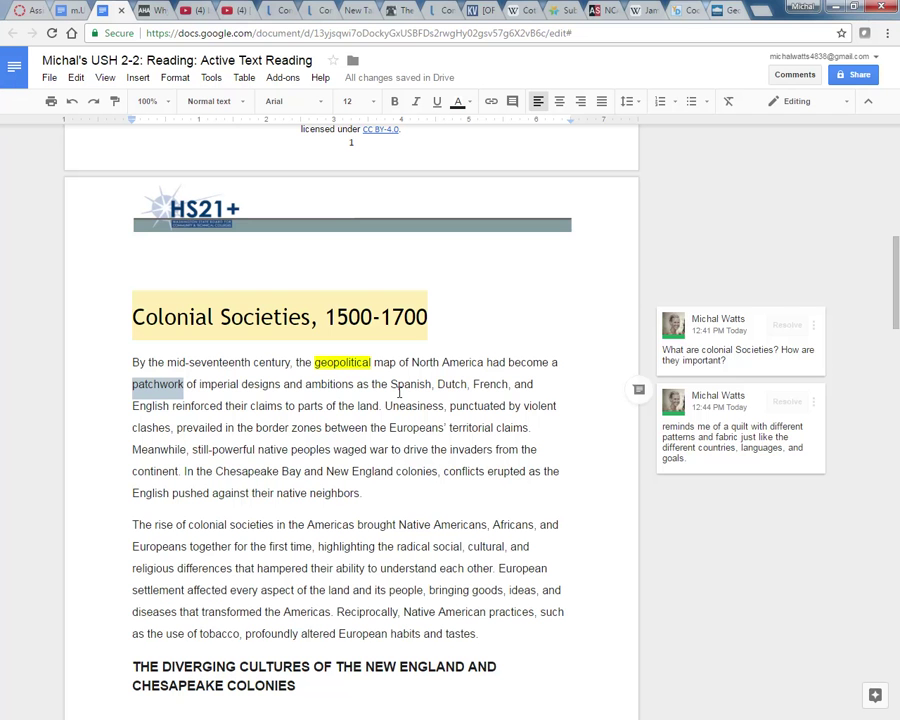
# Step: Post the comment "what areas did each country control?" on "Spanish, Dutch, French, and English reinforced their claims to parts of the land"
pyautogui.moveTo(390, 385); pyautogui.dragTo(380, 407)
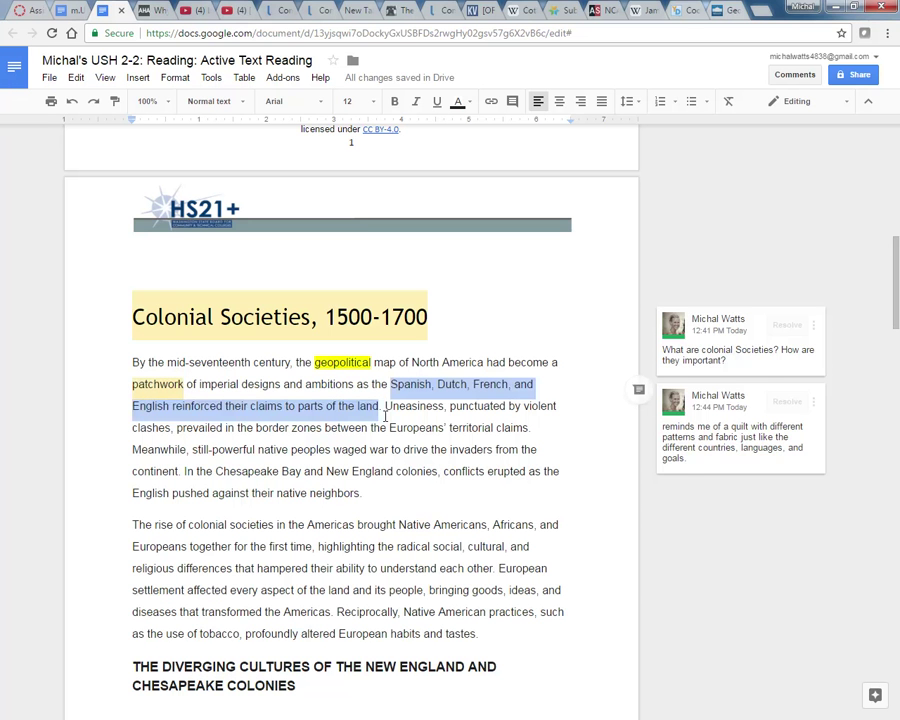
pyautogui.click(639, 391)
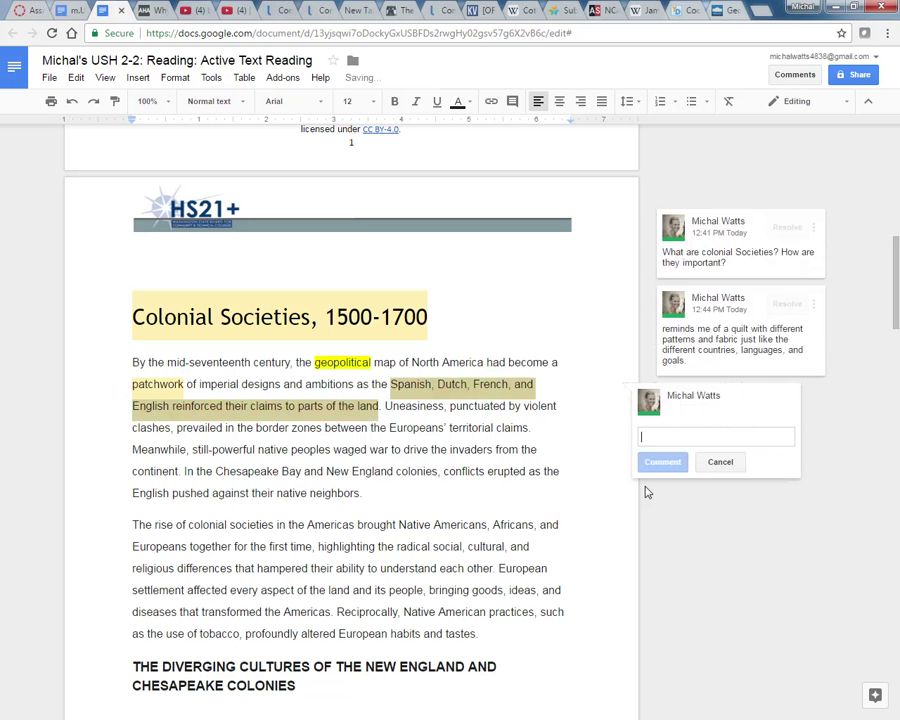
pyautogui.write('what ares')
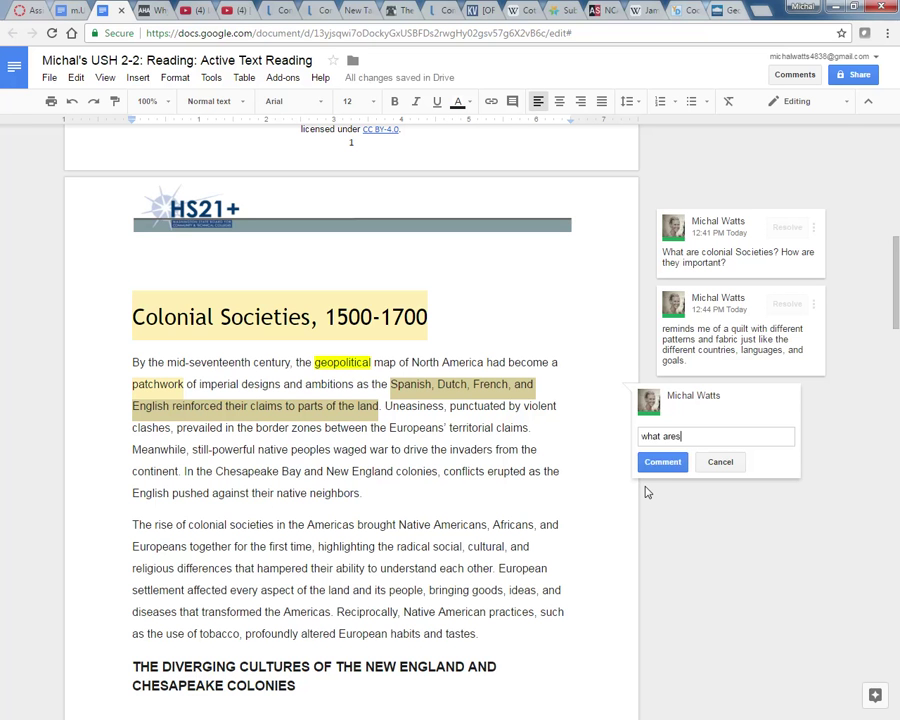
pyautogui.press('BackSpace')
pyautogui.write('as did each country control?')
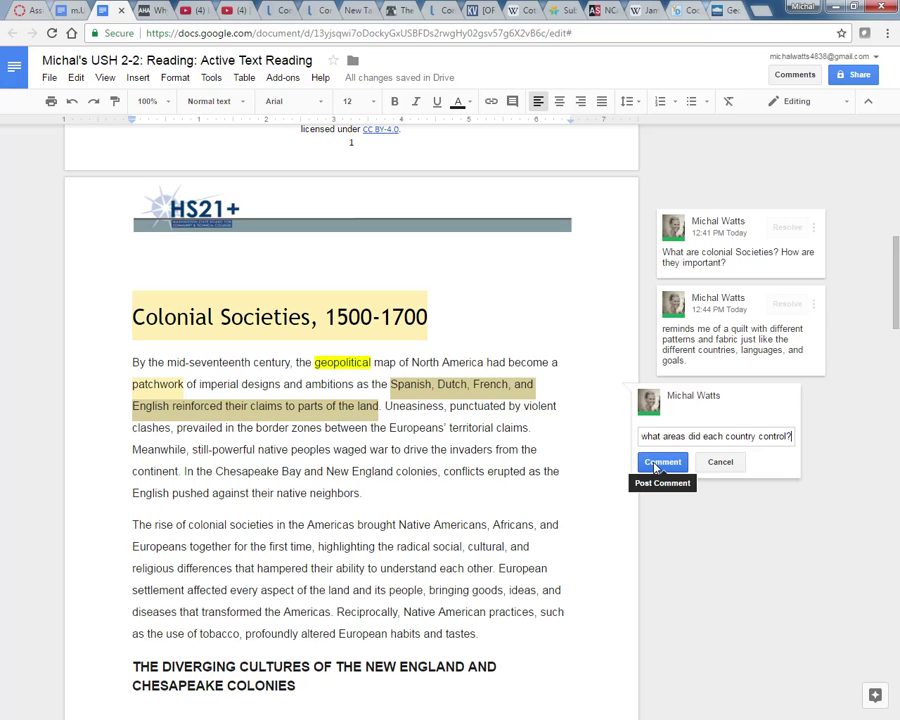
pyautogui.click(660, 463)
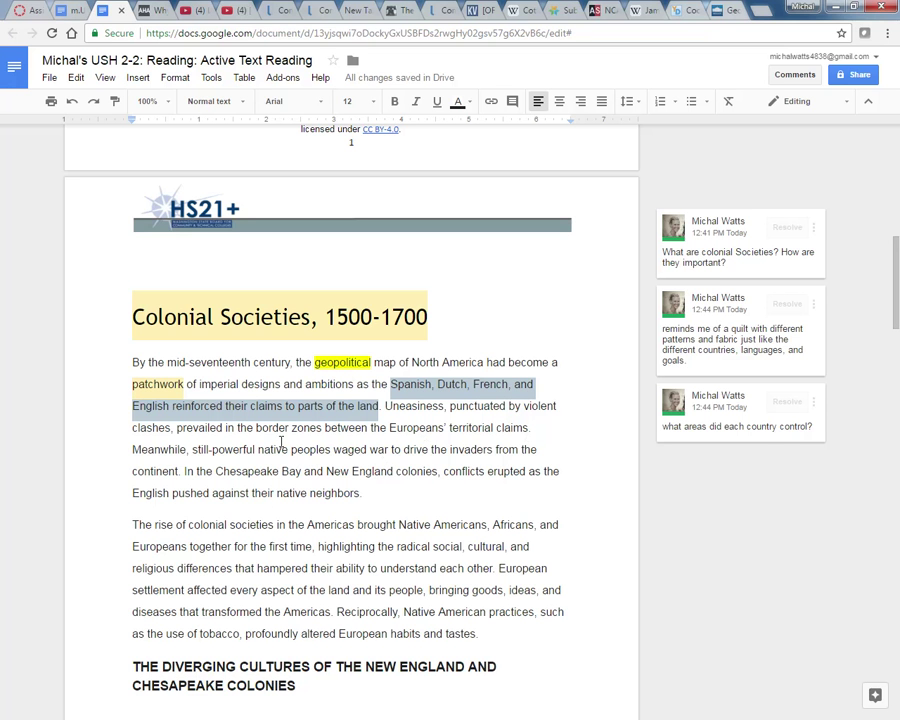
# Step: Post the comment "areas where countries connect." on the phrase "border zones" in the article's first paragraph
pyautogui.moveTo(256, 428); pyautogui.dragTo(326, 434)
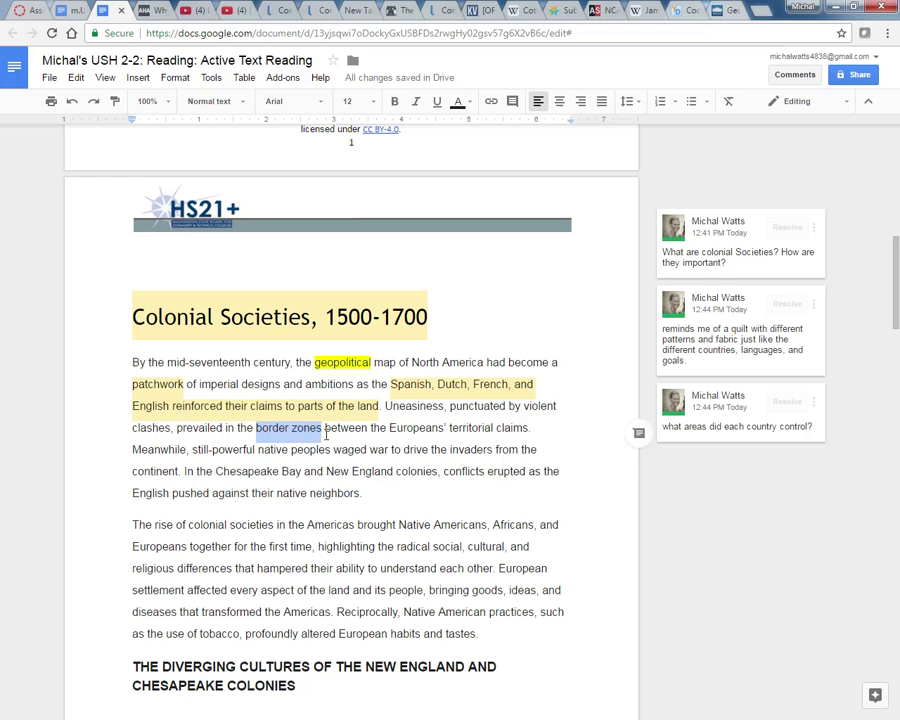
pyautogui.click(640, 435)
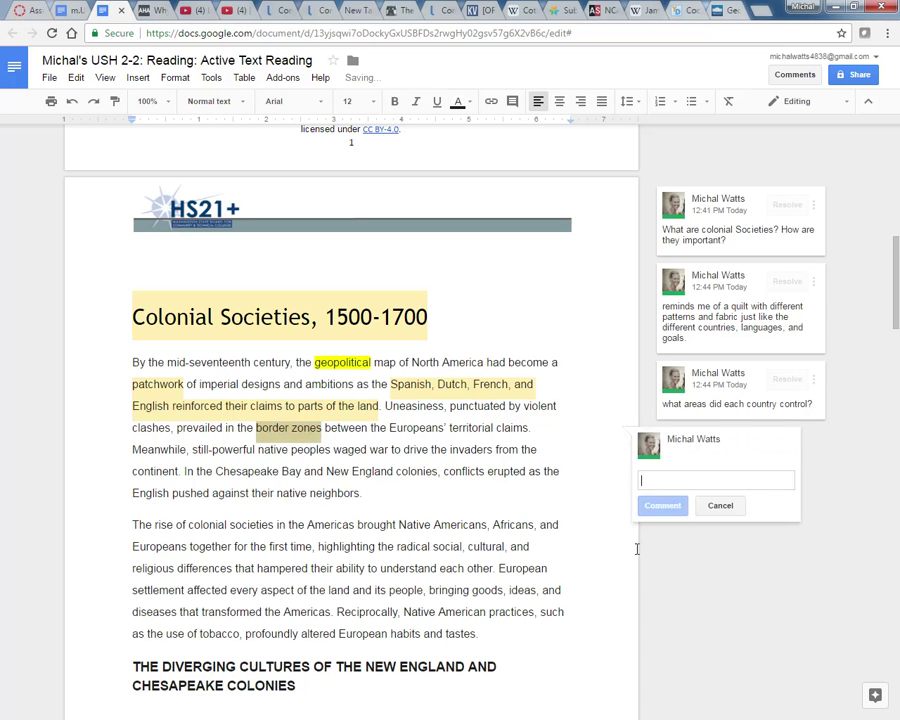
pyautogui.write('areas tha')
pyautogui.press('BackSpace')
pyautogui.press('BackSpace')
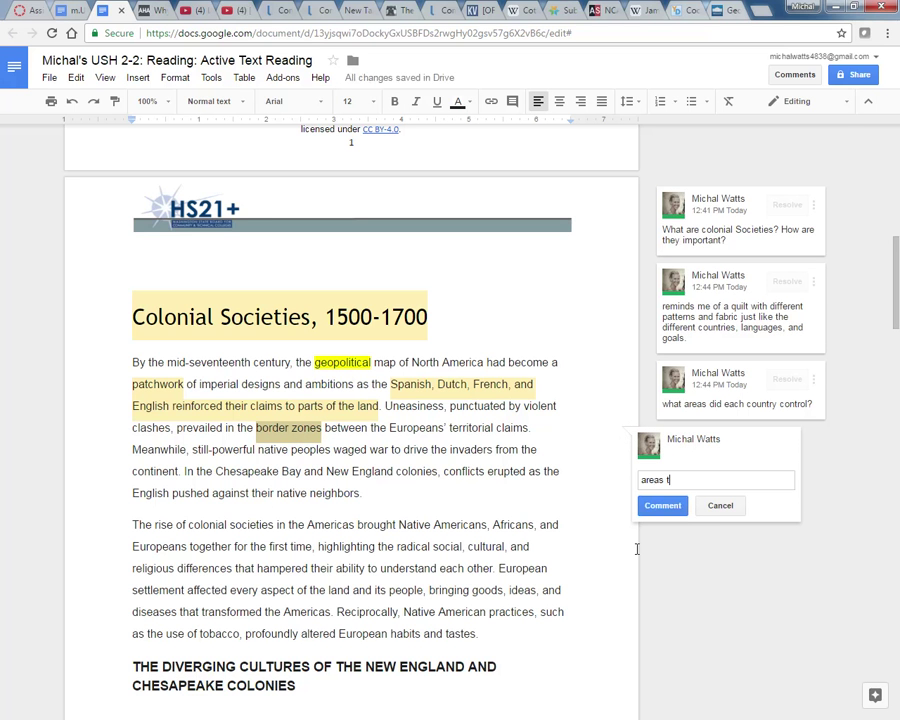
pyautogui.press('BackSpace')
pyautogui.write('where countries connect.')
pyautogui.click(667, 507)
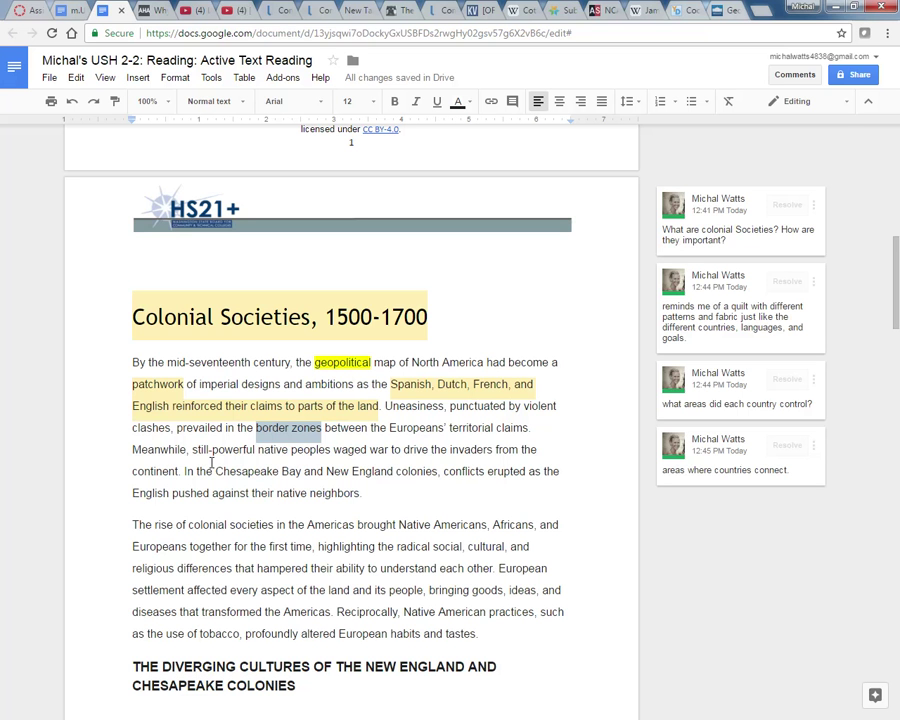
# Step: Post the comment "I can picture native Americans frustrated at other people invading their land and way of life." on "still-powerful native peoples ... the continent"
pyautogui.moveTo(197, 454); pyautogui.dragTo(180, 472)
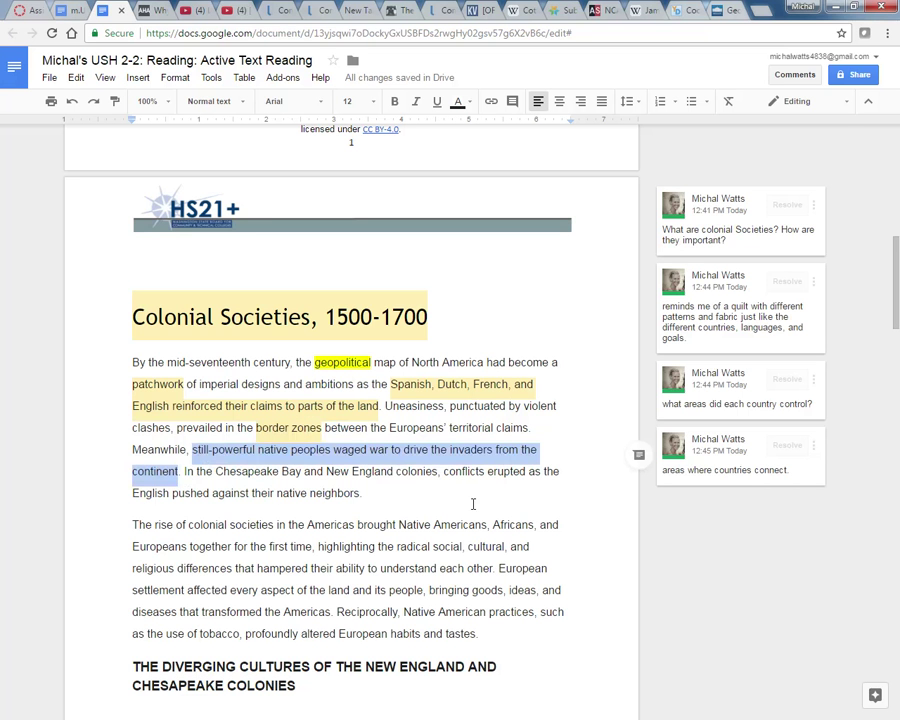
pyautogui.click(639, 456)
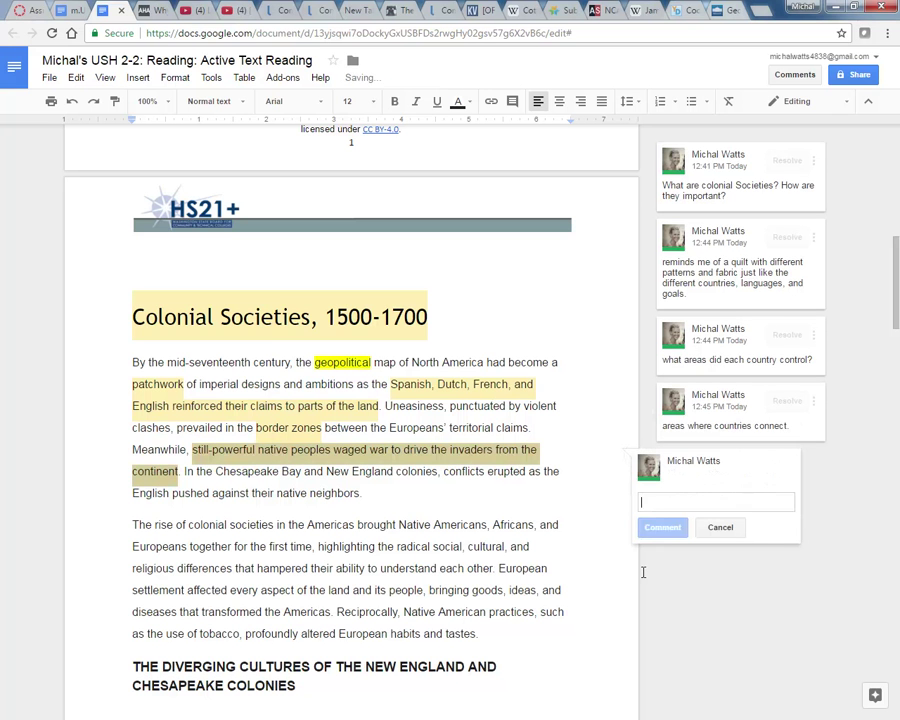
pyautogui.write('W')
pyautogui.press('BackSpace')
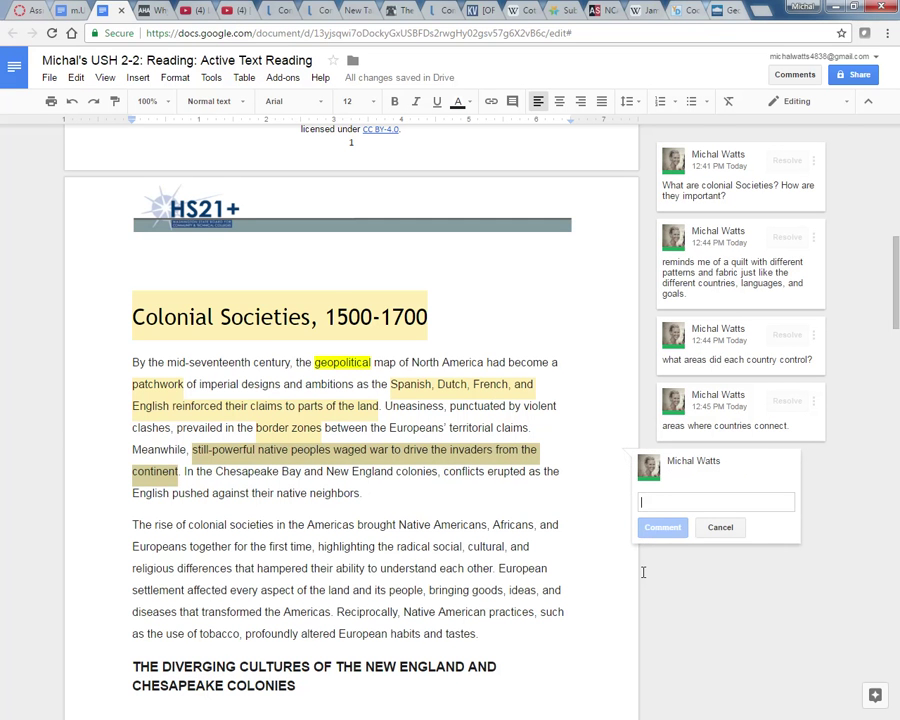
pyautogui.write('I can pi')
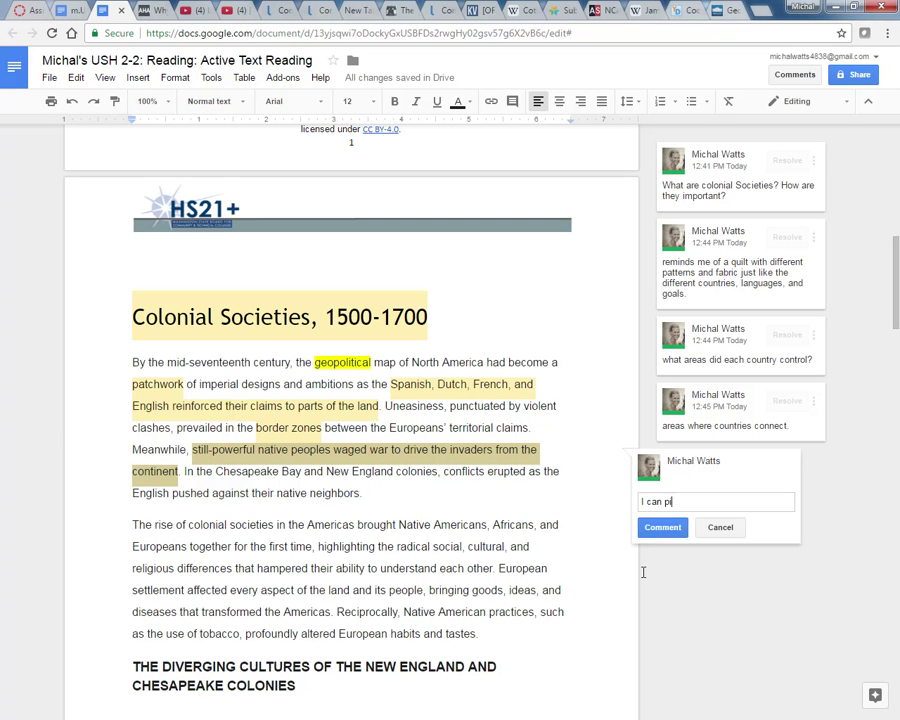
pyautogui.write('cture native Americans frus')
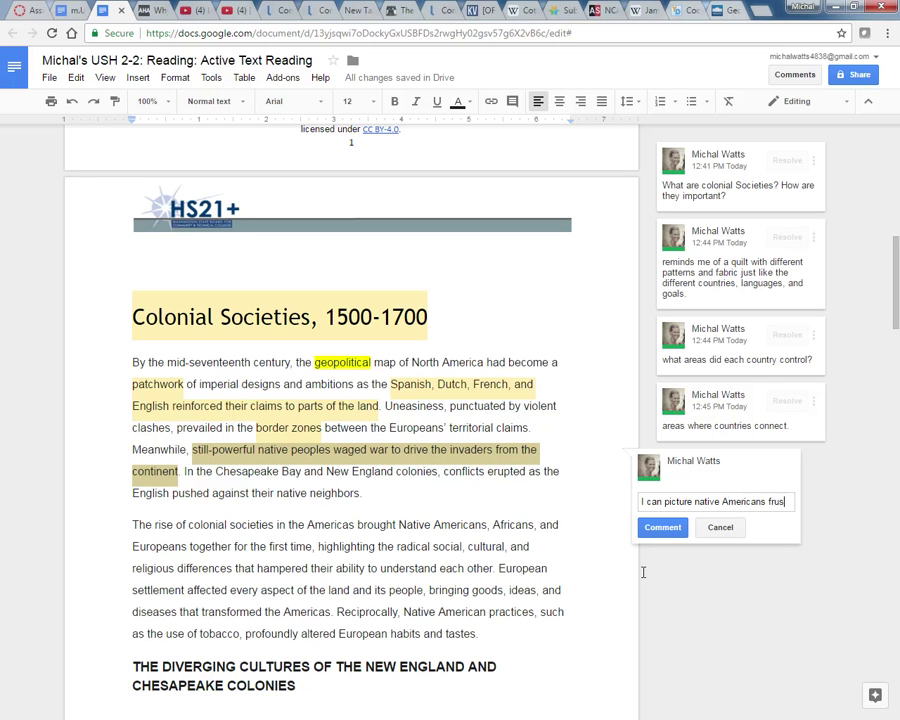
pyautogui.write('trated at the')
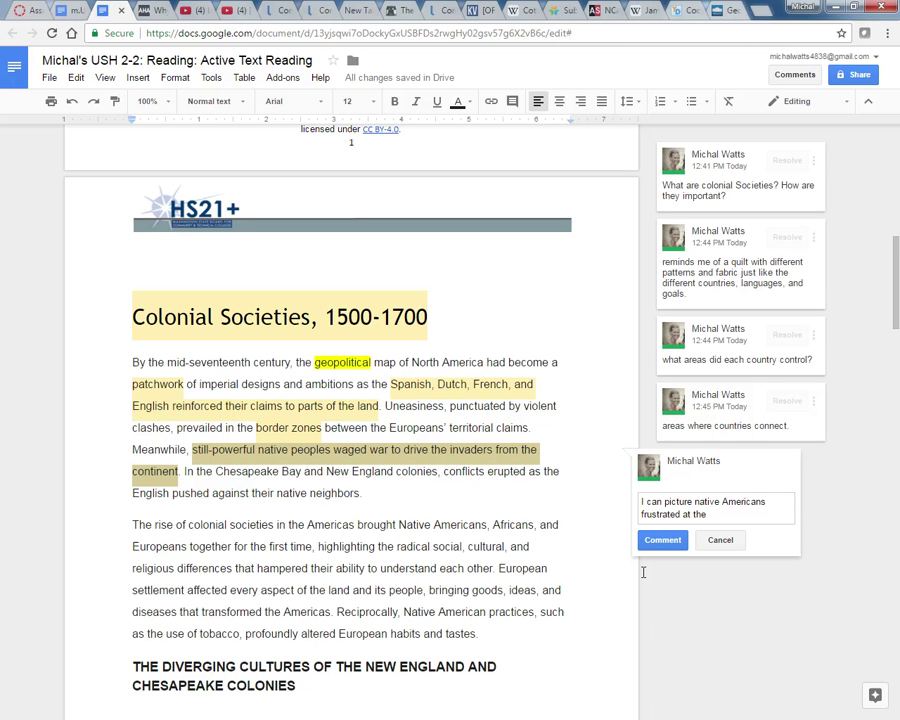
pyautogui.press('BackSpace')
pyautogui.press('BackSpace')
pyautogui.press('BackSpace')
pyautogui.write('other people invadin')
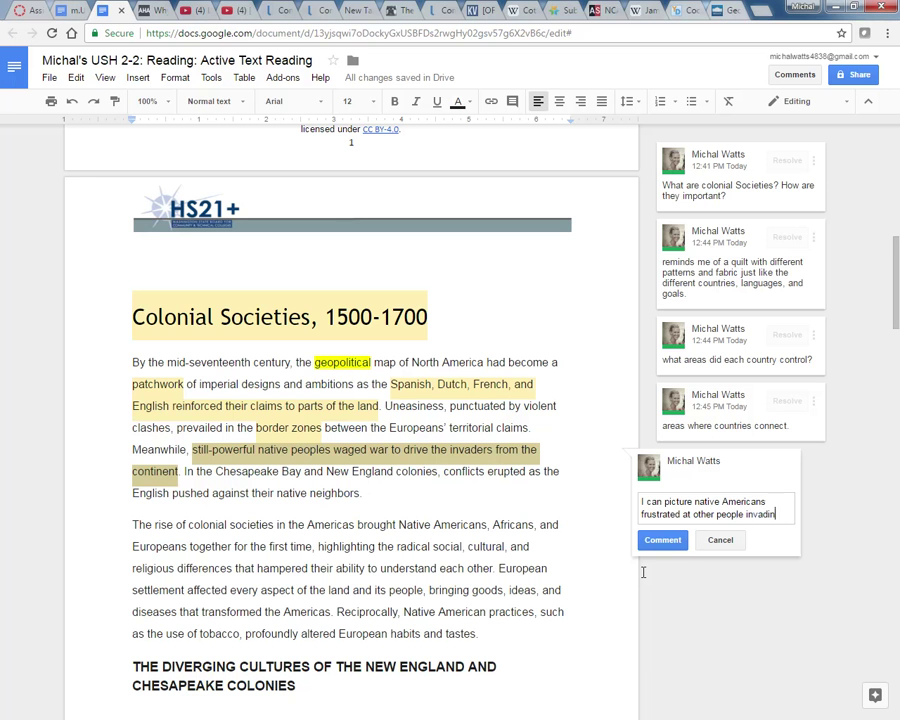
pyautogui.write('g their land an')
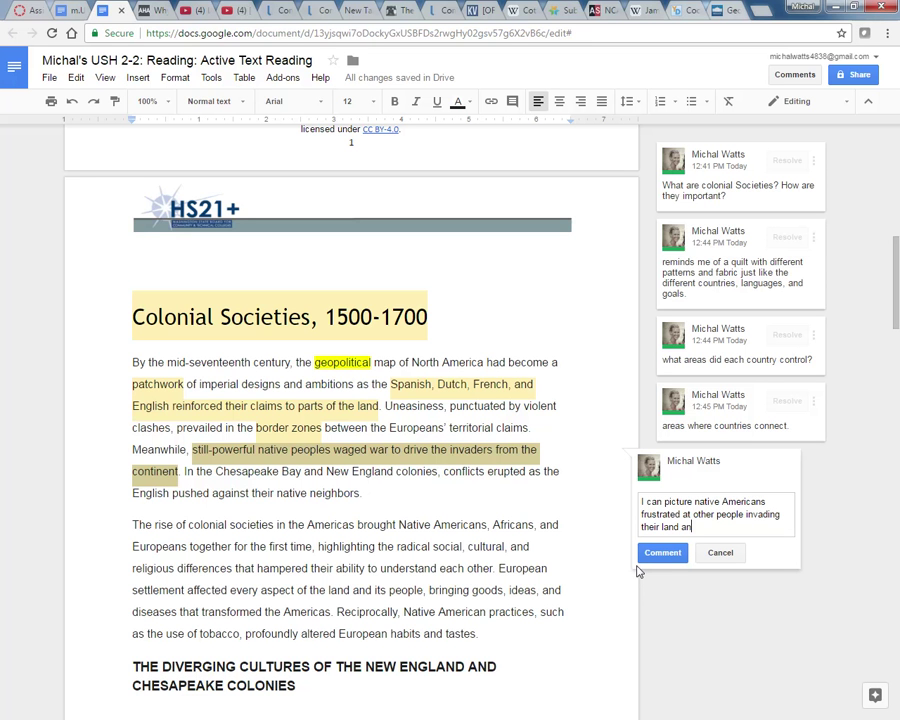
pyautogui.write('d way of life.')
pyautogui.click(662, 553)
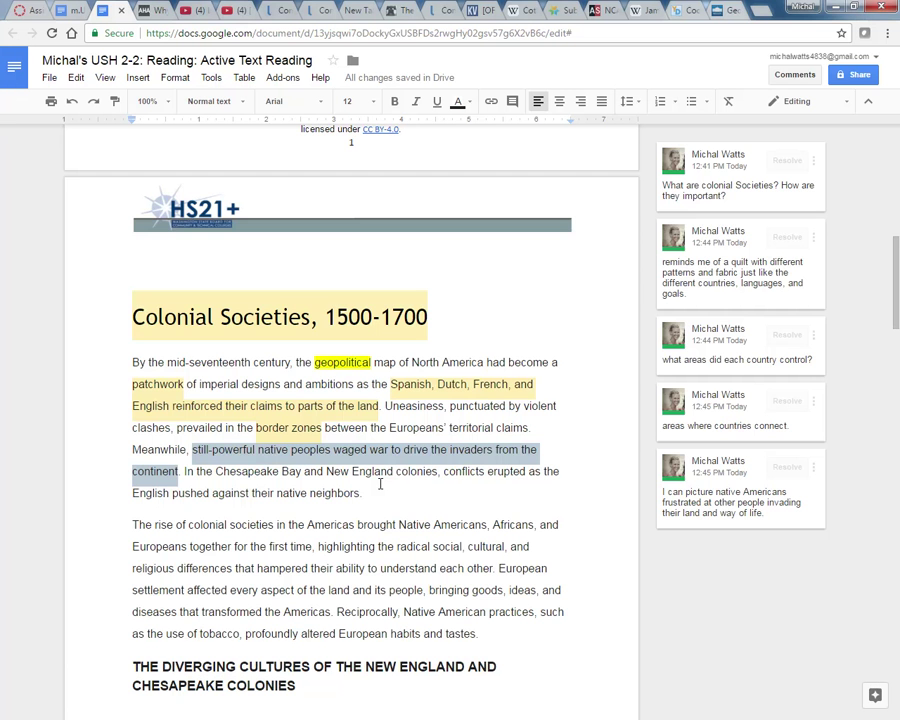
# Step: Examine the European Colonization on the Atlantic Coast map on page 4 and the article text on pages 2 and 3
pyautogui.scroll(-9, 407, 532)
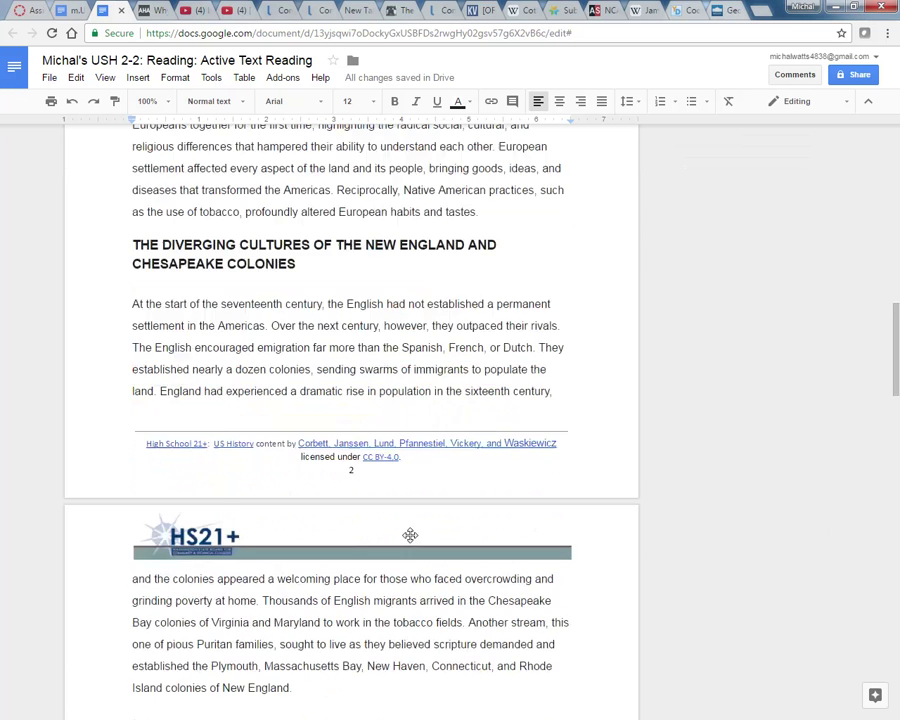
pyautogui.scroll(-5, 409, 534)
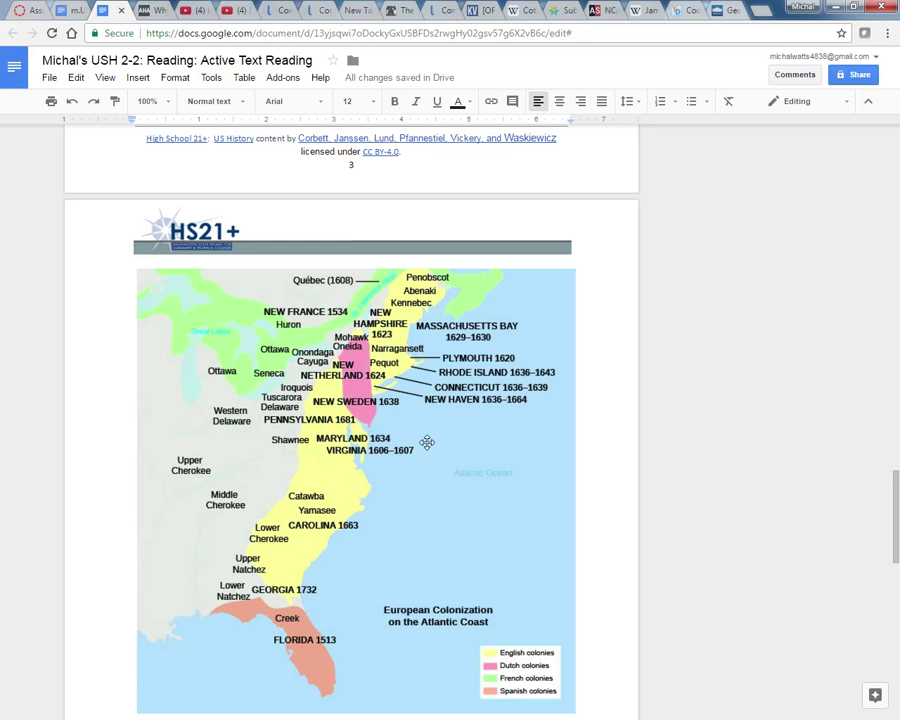
pyautogui.scroll(1, 426, 441)
pyautogui.scroll(6, 426, 441)
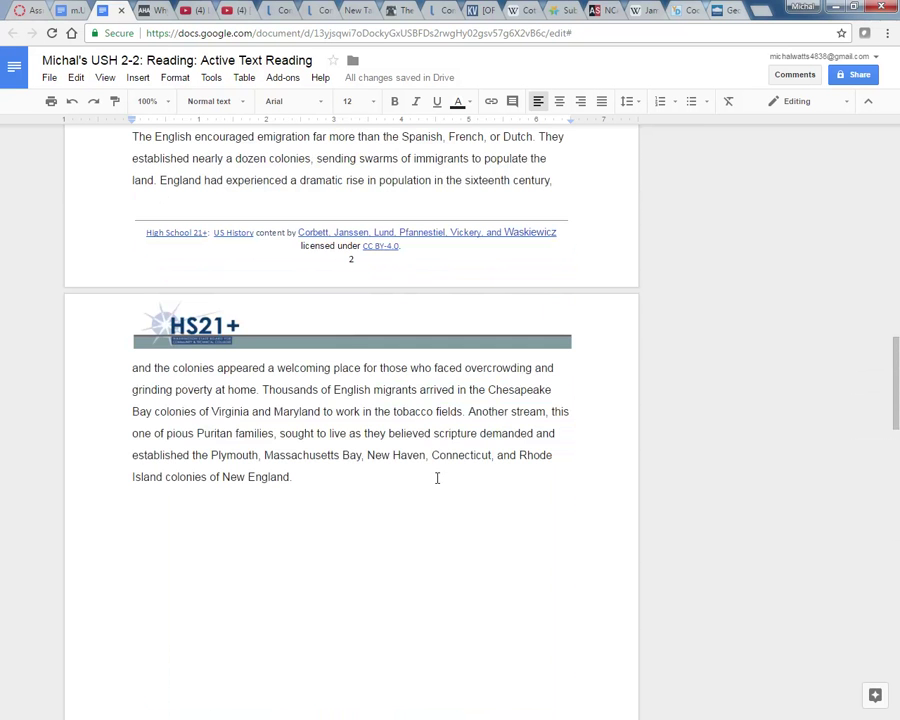
pyautogui.scroll(1, 447, 495)
pyautogui.scroll(-7, 446, 492)
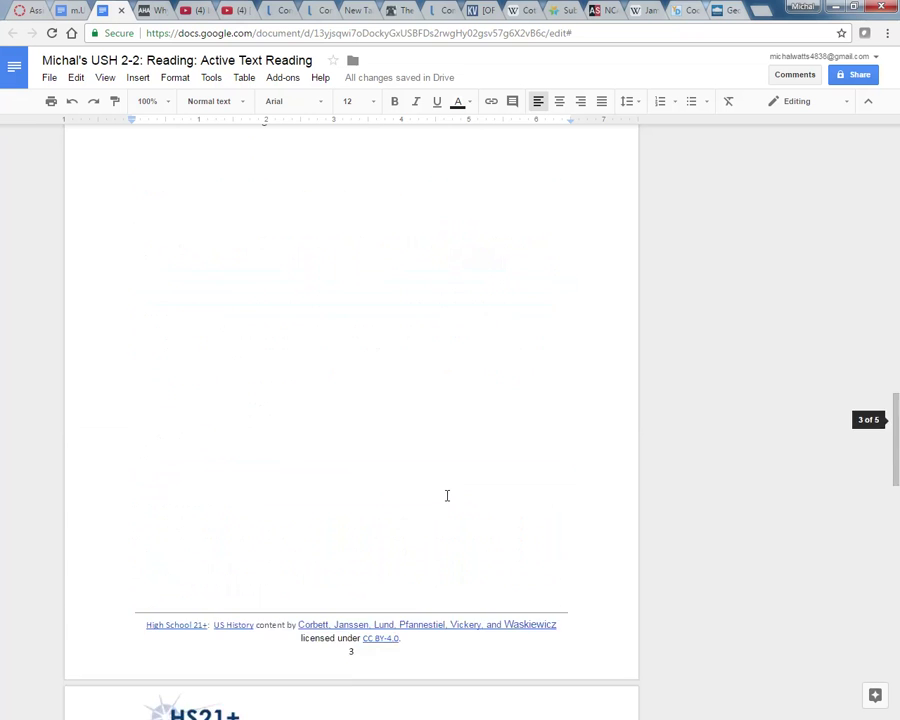
pyautogui.scroll(-1, 448, 495)
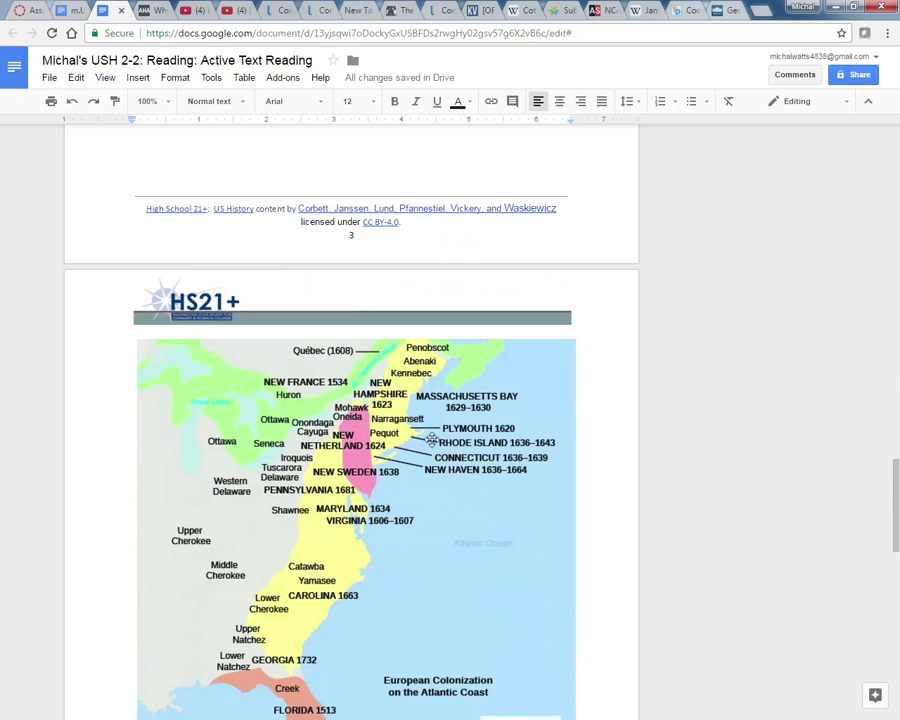
pyautogui.scroll(8, 422, 527)
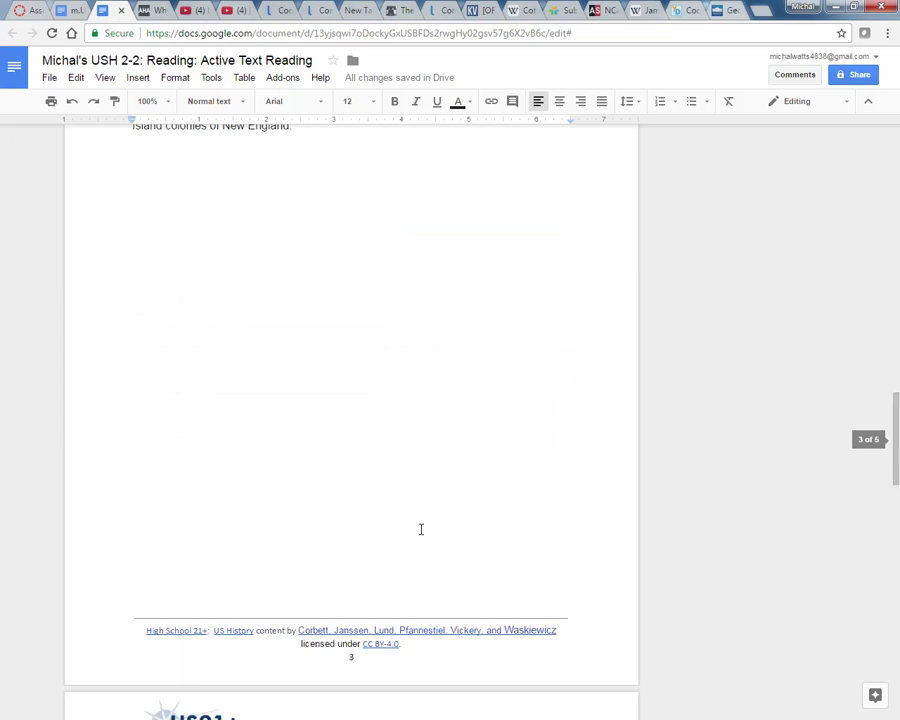
pyautogui.scroll(-1, 423, 530)
pyautogui.scroll(3, 422, 530)
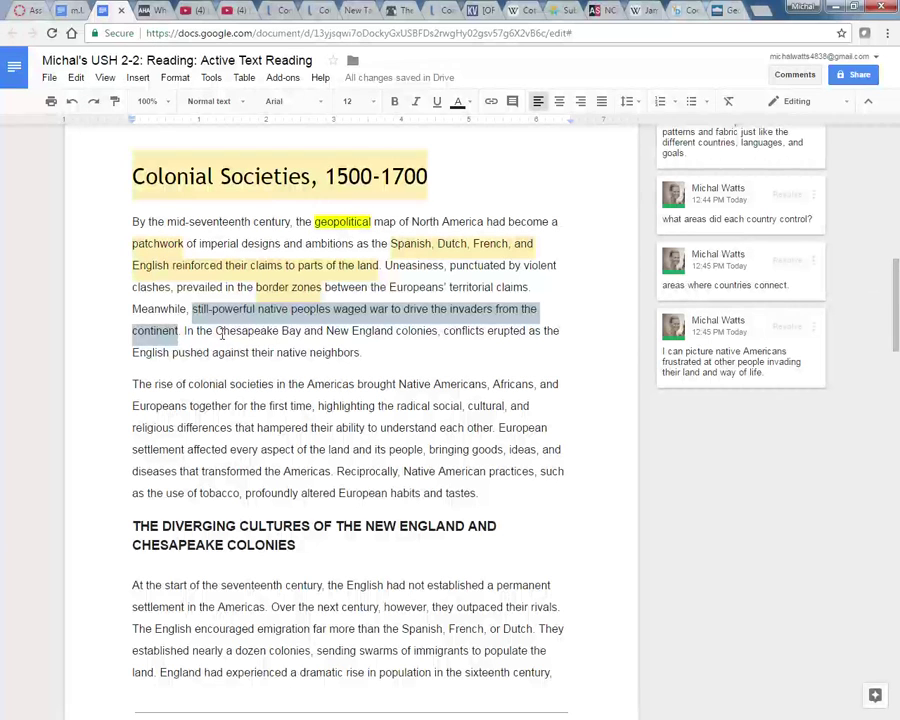
# Step: Highlight "Chesapeake Bay and New England" in cyan in the first paragraph and delete the period after "native neighbors"
pyautogui.moveTo(215, 332); pyautogui.dragTo(403, 338)
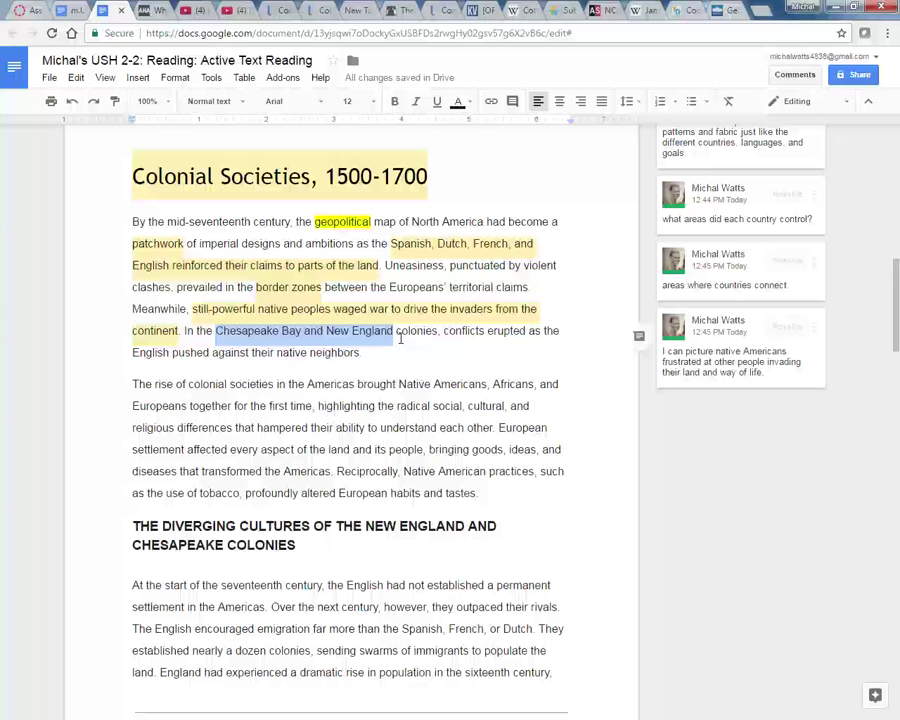
pyautogui.scroll(1, 480, 144)
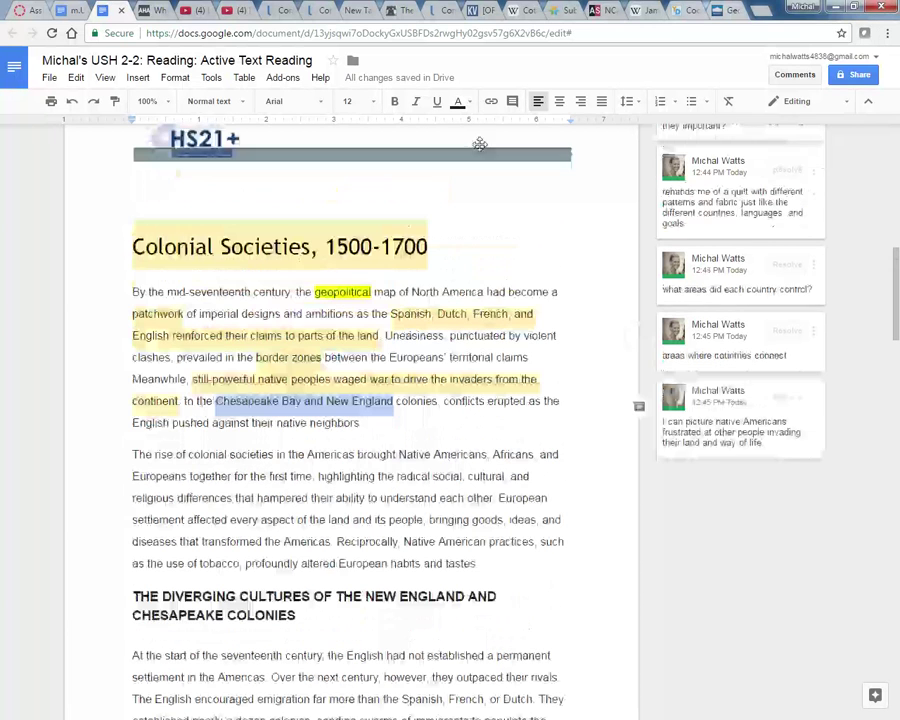
pyautogui.click(475, 104)
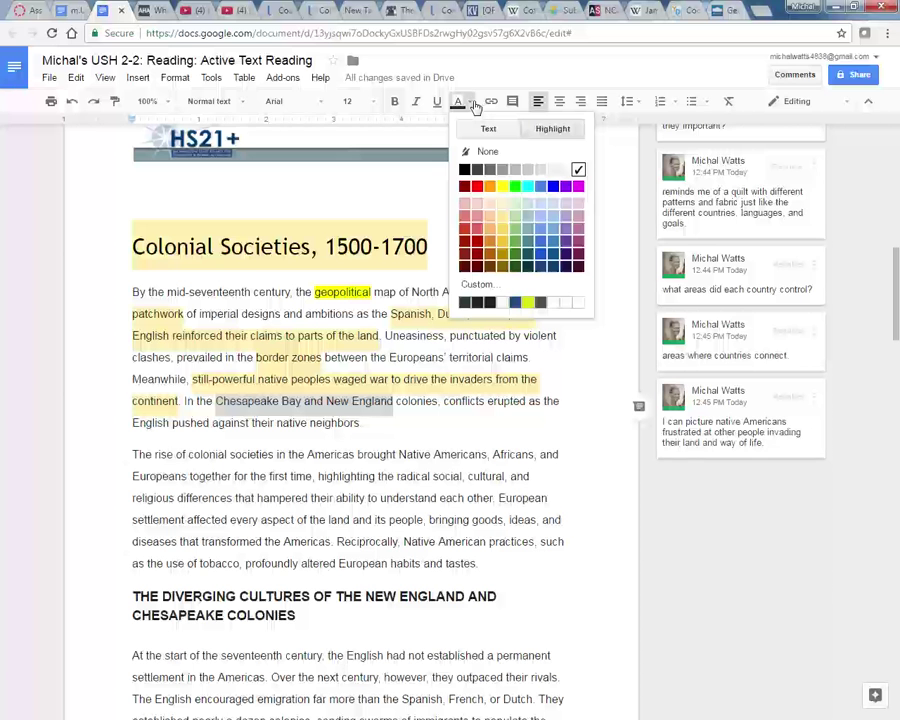
pyautogui.click(530, 188)
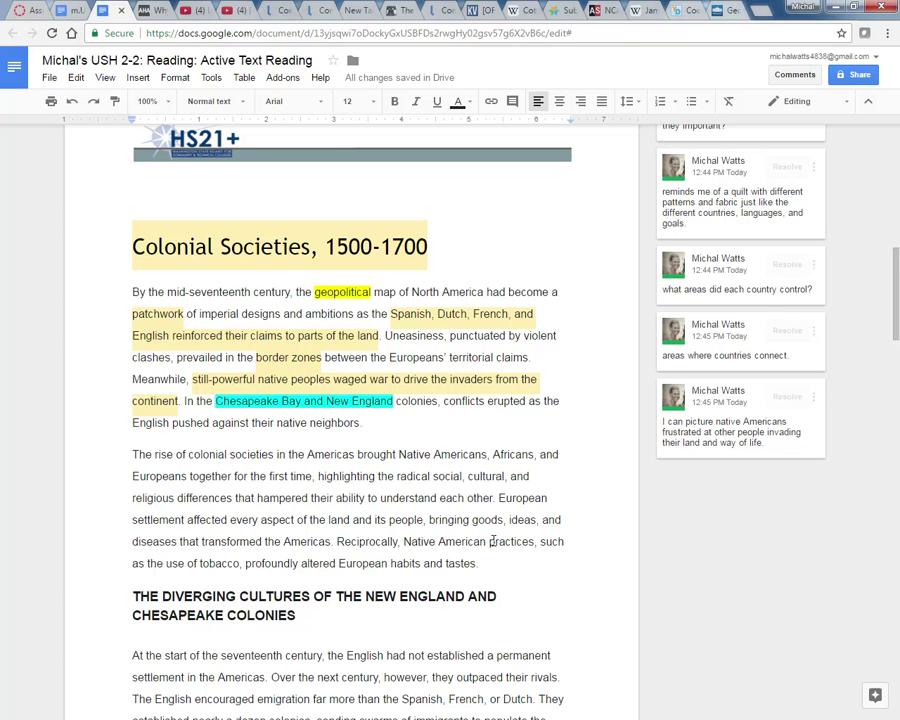
pyautogui.press('BackSpace')
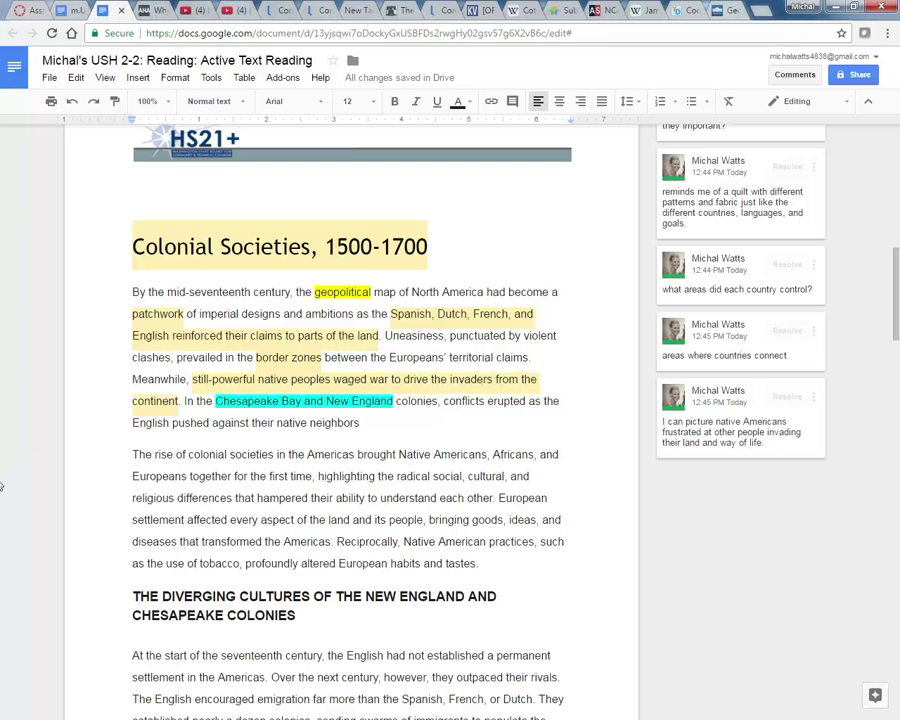